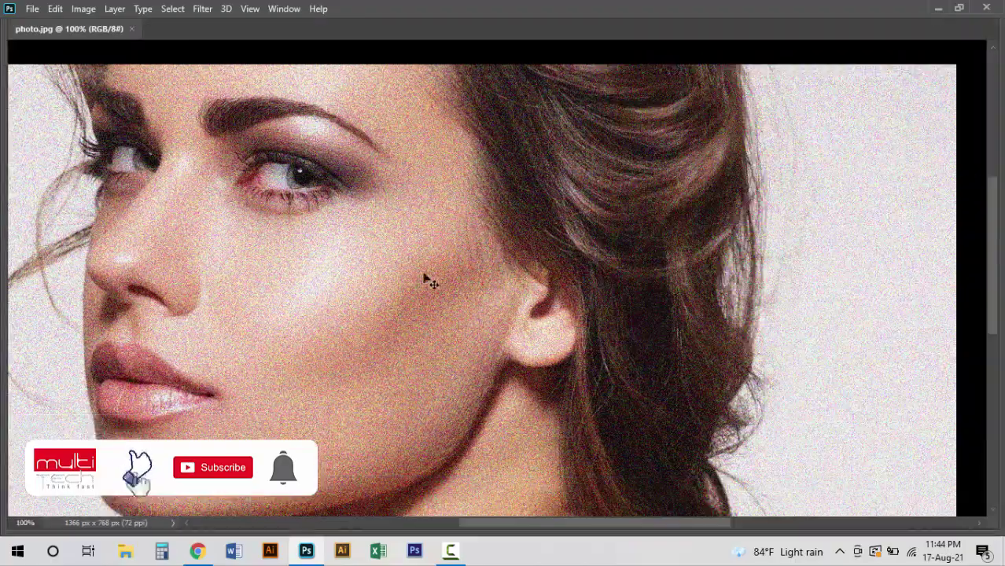
Step: Zoom and pan the grainy portrait to reframe the face
scroll(386, 281, "up", 2)
scroll(395, 297, "down", 2)
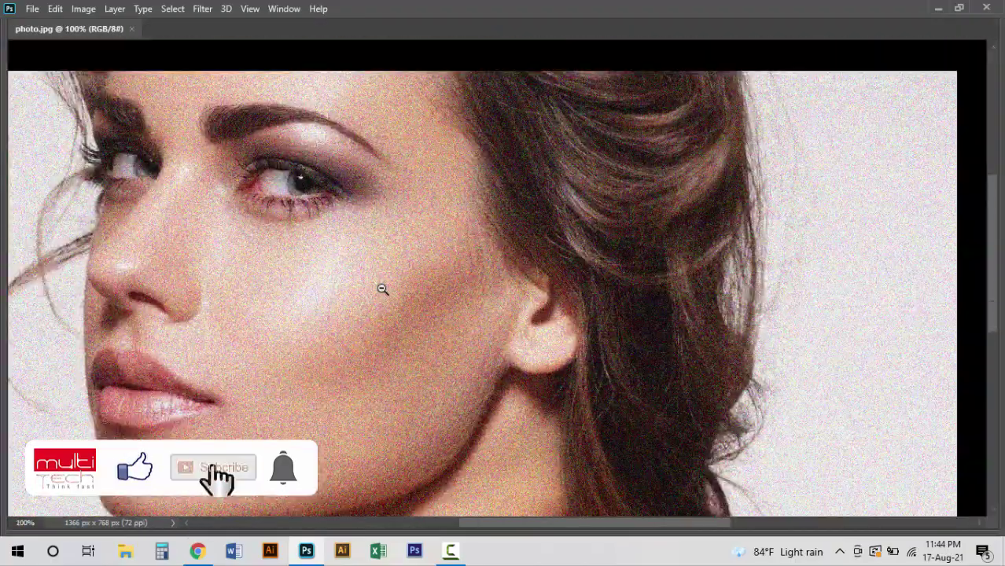
mouse_move(381, 287)
left_mouse_down()
mouse_move(415, 158)
mouse_move(568, 237)
left_mouse_up()
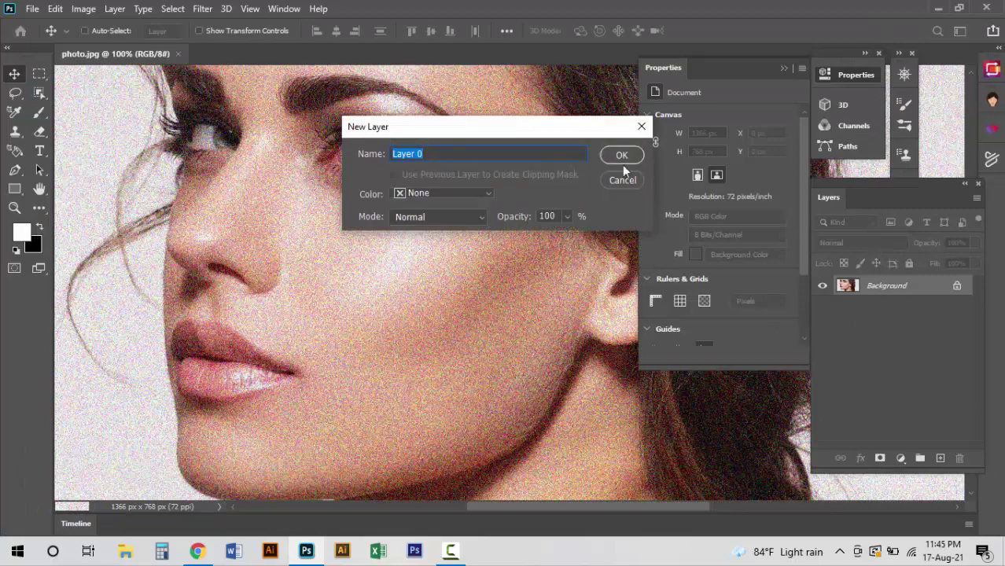
Step: Convert the Background into Layer 0 and duplicate it as Layer 0 copy
key("Return")
left_click_drag(901, 288, 940, 458)
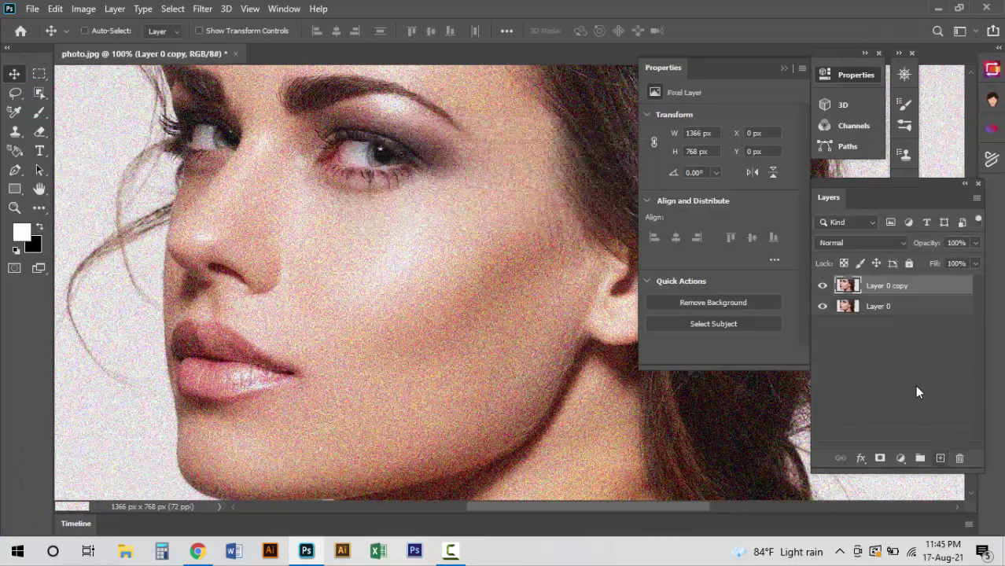
double_click(904, 315)
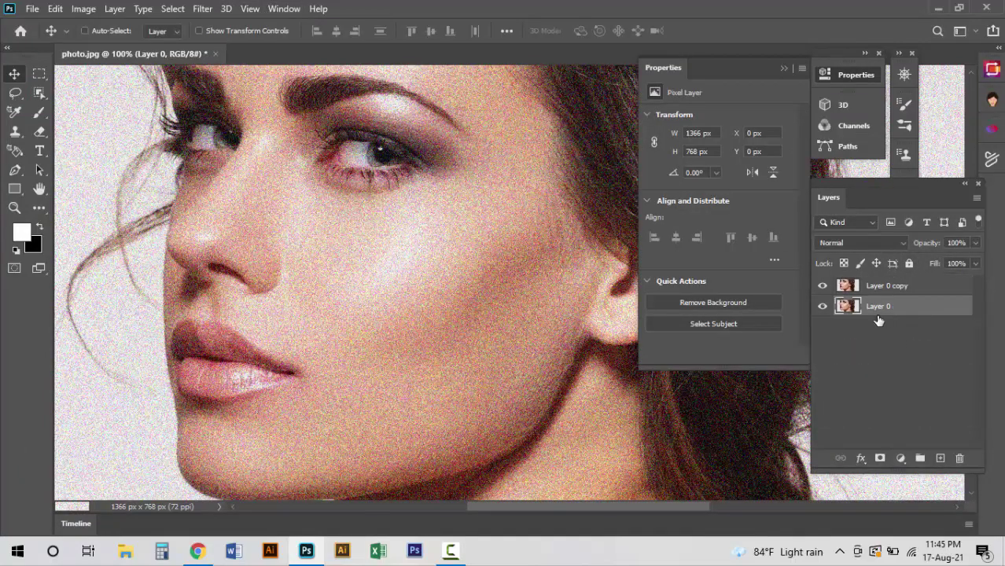
key("Escape")
Step: Rename Layer 0 to 'Main Photo' and select Layer 0 copy
double_click(877, 306)
type("hoto")
key("Return")
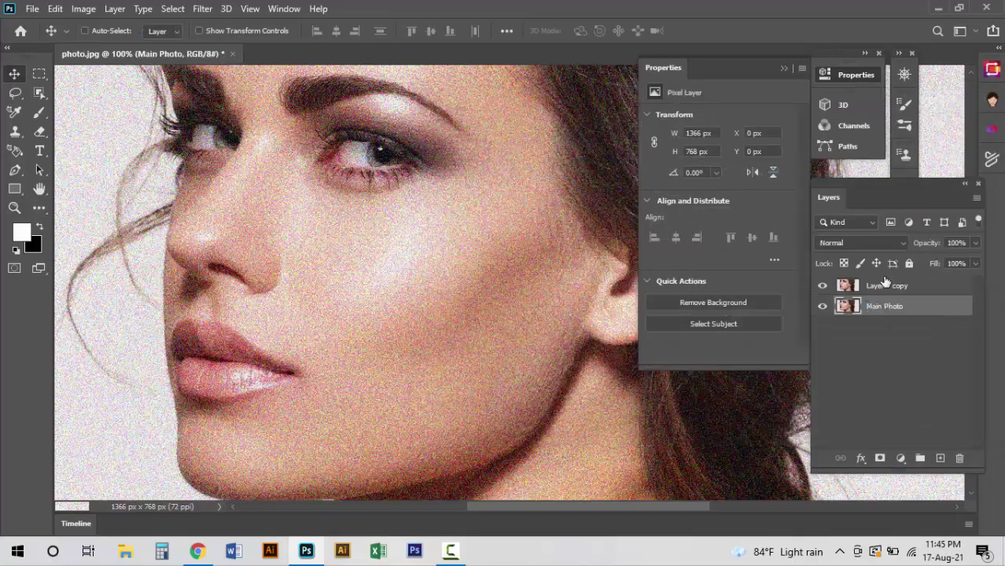
left_click(887, 284)
left_click(202, 9)
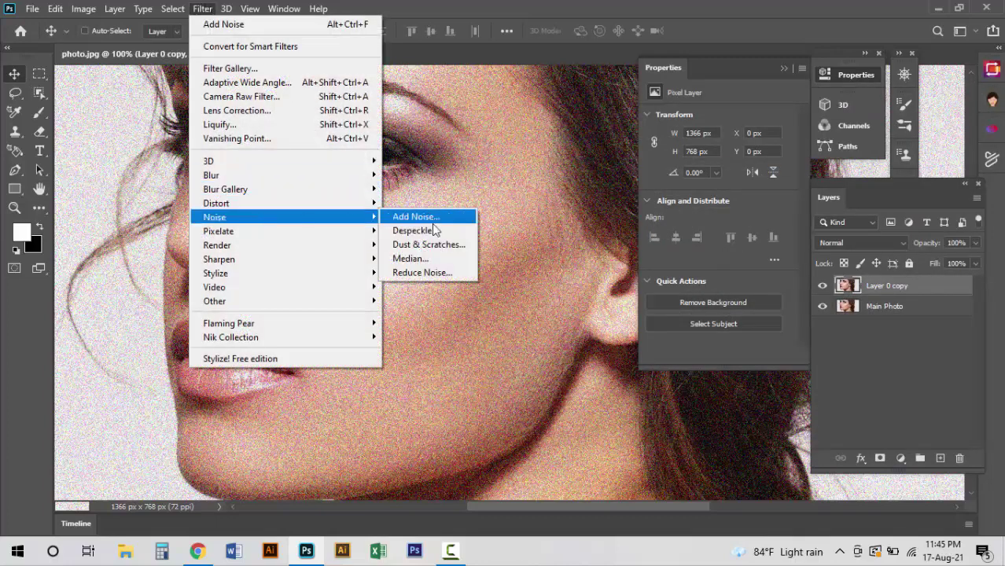
Step: In Reduce Noise, set Preserve Details to 0% after trying various strength, colour-noise and sharpen values
left_click(423, 272)
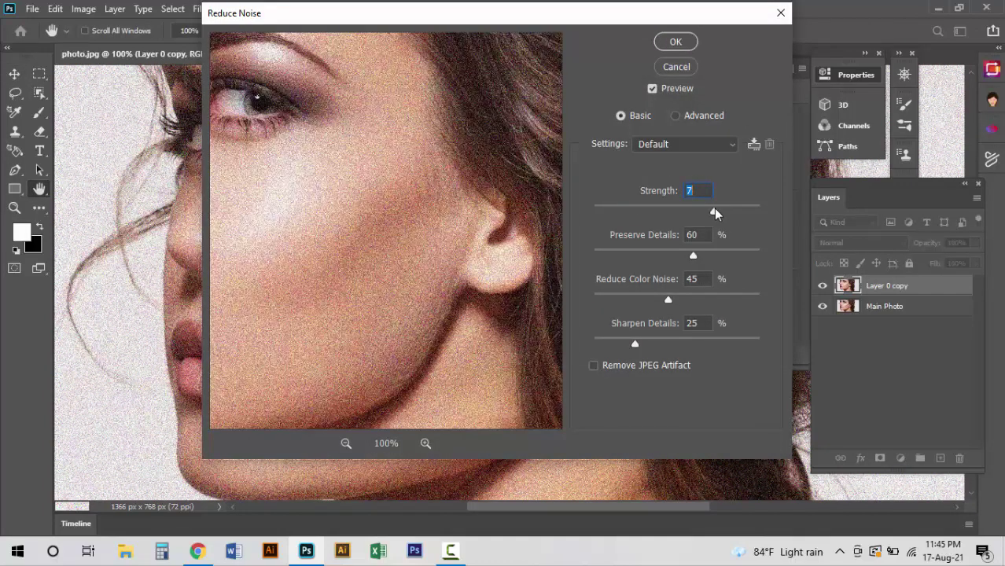
left_click_drag(715, 209, 729, 210)
left_click_drag(695, 258, 716, 256)
left_click(654, 89)
left_click_drag(668, 300, 711, 299)
left_click_drag(634, 344, 692, 344)
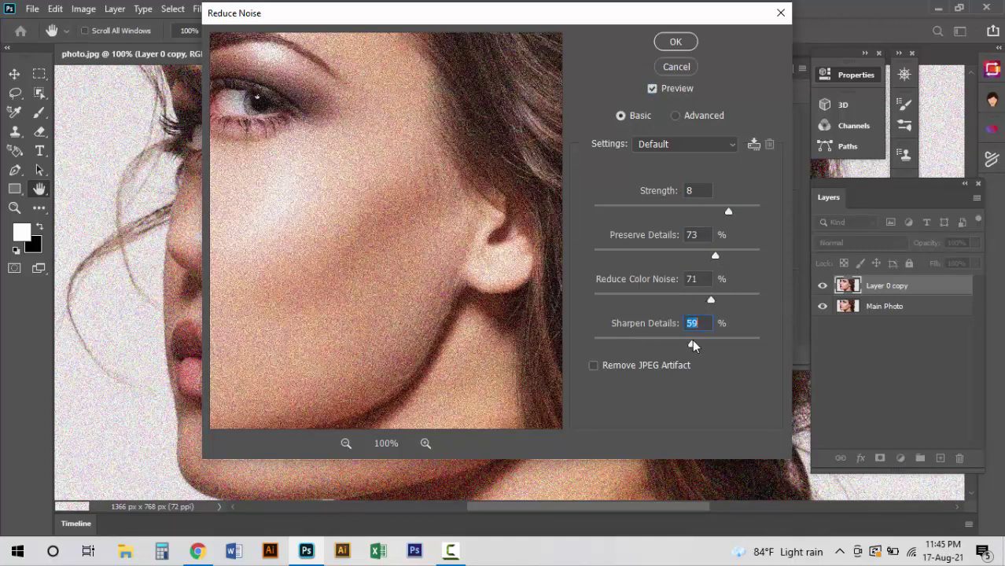
left_click_drag(629, 343, 575, 347)
left_click_drag(661, 300, 615, 305)
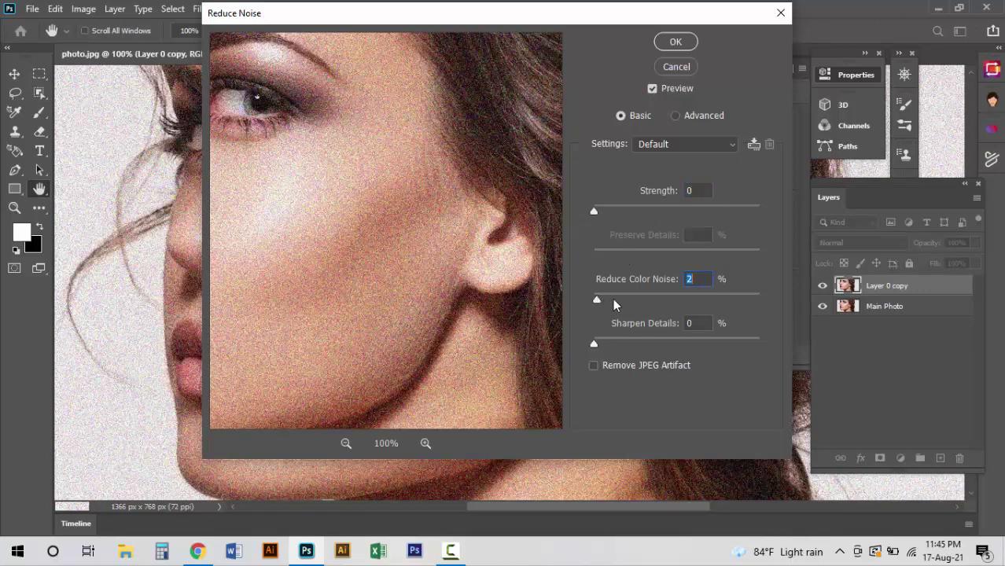
type("90")
left_click_drag(594, 211, 692, 254)
left_click_drag(618, 257, 585, 252)
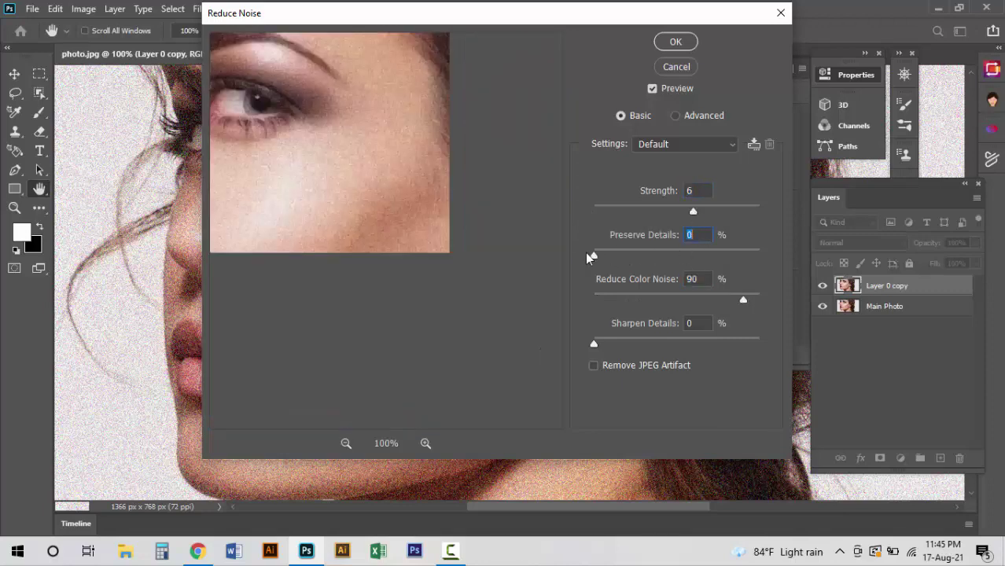
Step: Settle Reduce Noise at strength 10, Reduce Color Noise 100%, Sharpen Details 0%, and apply
left_click_drag(692, 211, 797, 214)
mouse_move(387, 239)
left_mouse_down()
mouse_move(386, 265)
mouse_move(437, 286)
mouse_move(496, 259)
left_mouse_up()
mouse_move(743, 299)
left_mouse_down()
mouse_move(769, 302)
mouse_move(633, 303)
left_mouse_up()
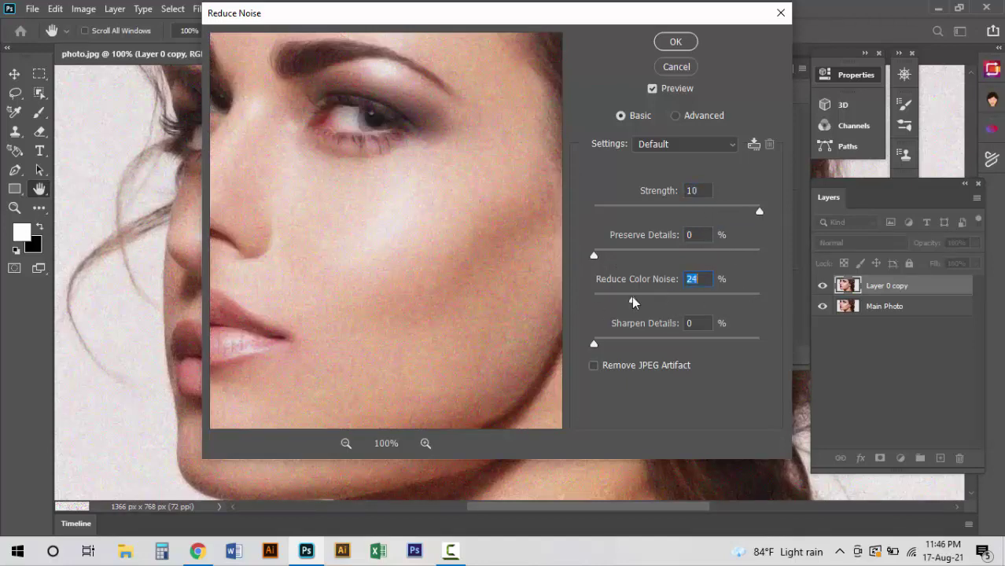
left_click_drag(720, 305, 767, 305)
left_click_drag(728, 252, 568, 263)
mouse_move(759, 210)
left_mouse_down()
mouse_move(683, 210)
mouse_move(782, 211)
left_mouse_up()
left_click(697, 116)
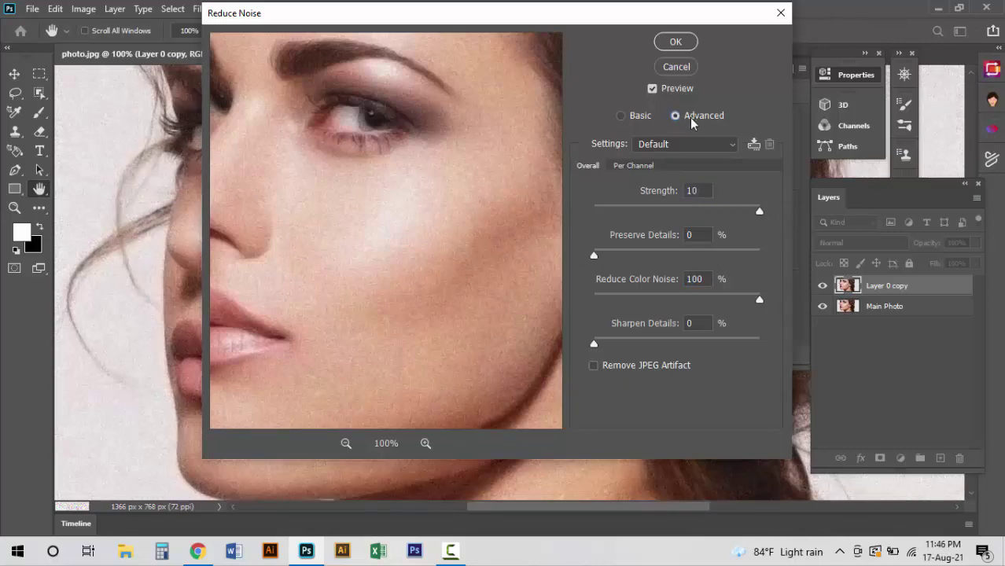
left_click(621, 115)
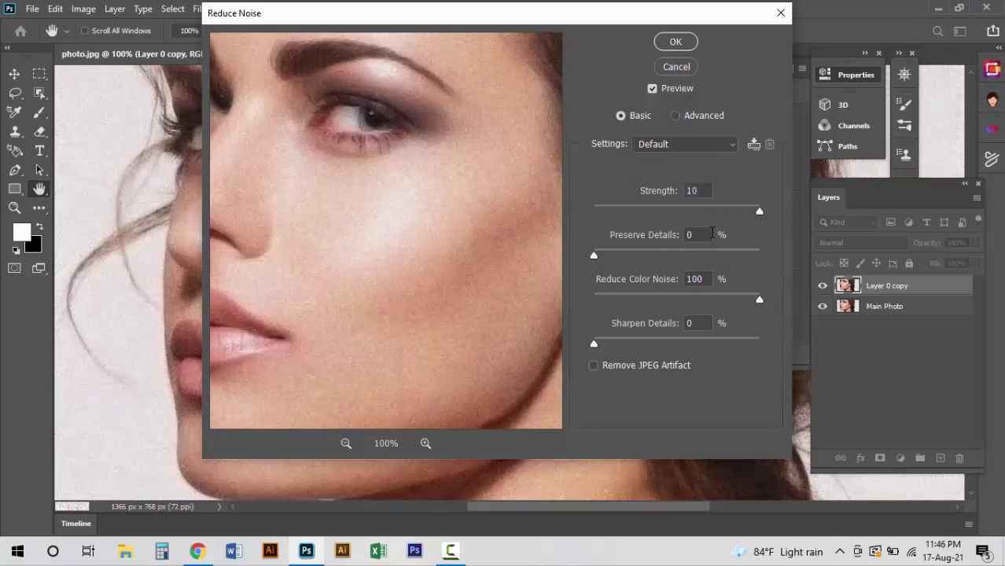
left_click(676, 42)
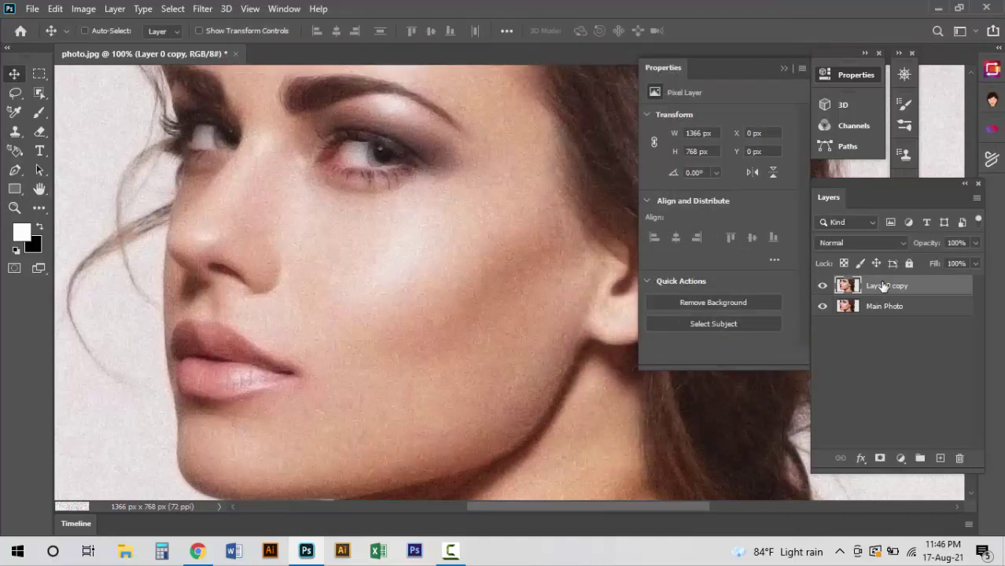
Step: Apply a second identical Reduce Noise pass to Layer 0 copy, comparing the preview, then zoom out
left_click(202, 9)
mouse_move(214, 217)
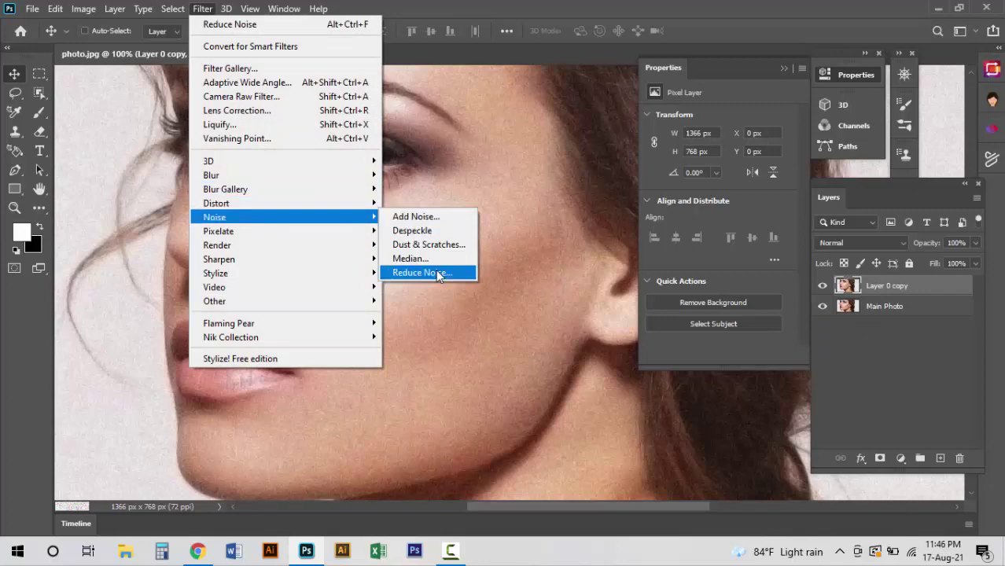
left_click(438, 273)
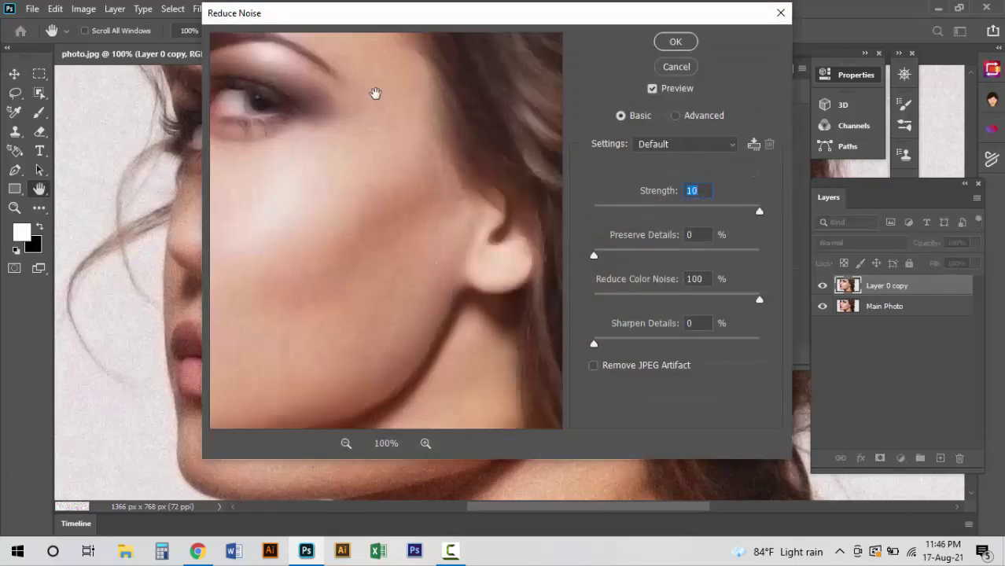
left_click_drag(371, 25, 519, 23)
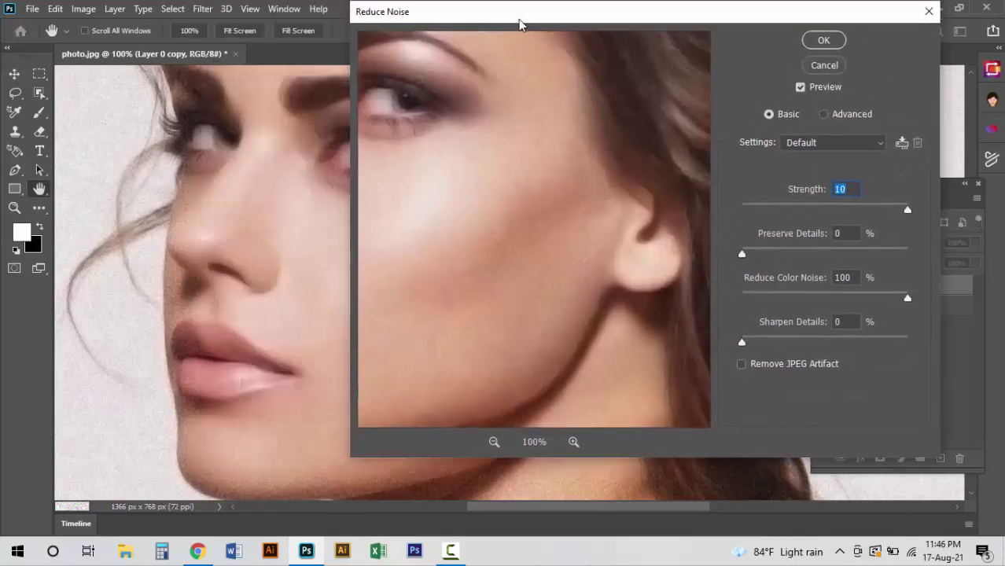
left_click(801, 86)
left_click(821, 42)
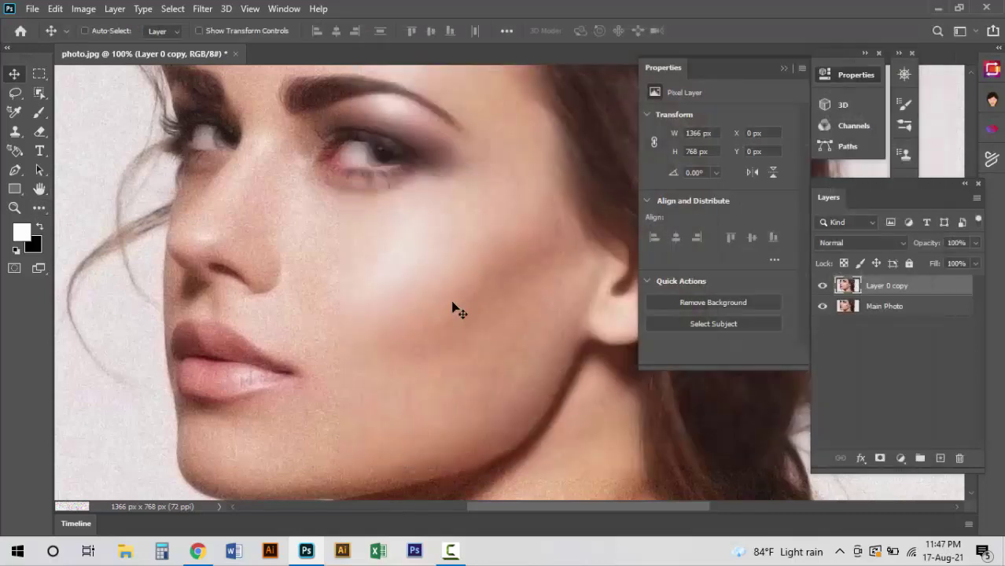
key("ctrl+minus")
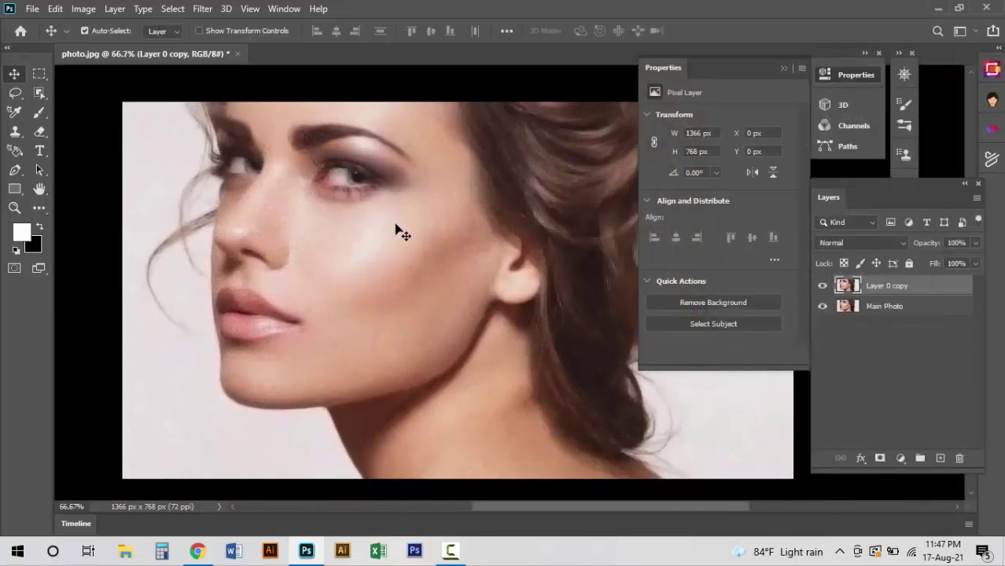
Step: Duplicate to Layer 0 copy 2, apply Reduce Noise again, and add a hide-all black mask
key("ctrl+j")
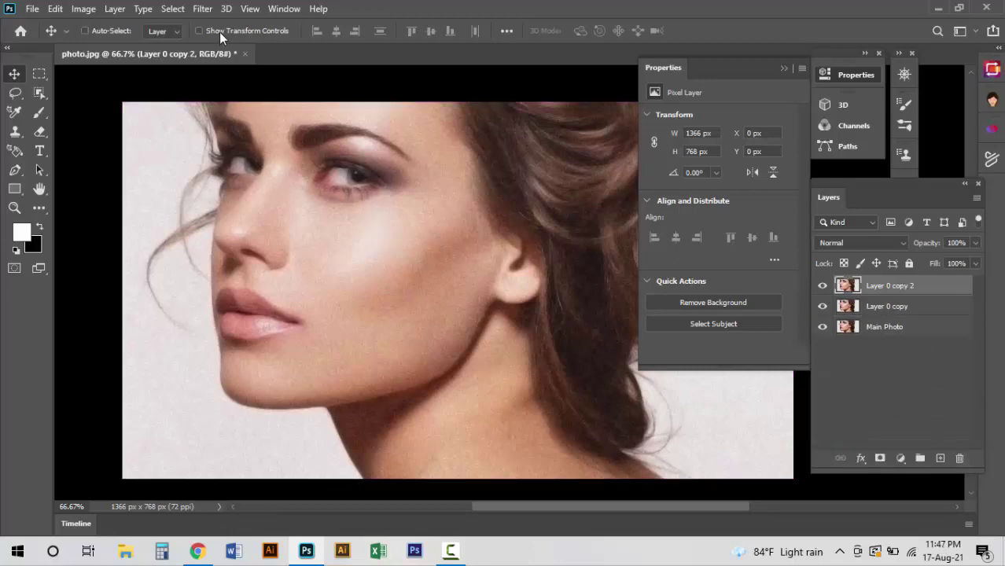
left_click(226, 9)
left_click(202, 9)
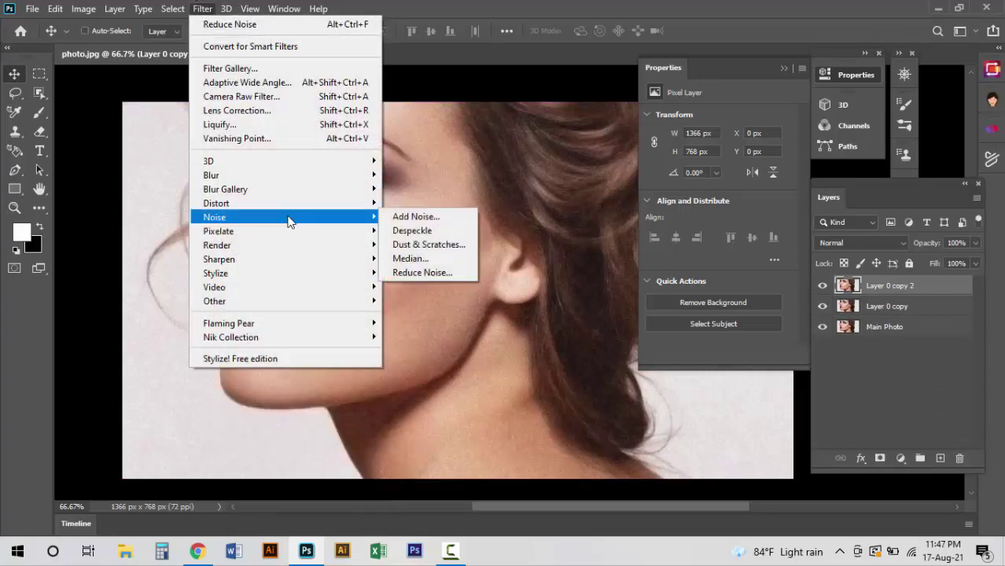
left_click(460, 272)
left_click(822, 44)
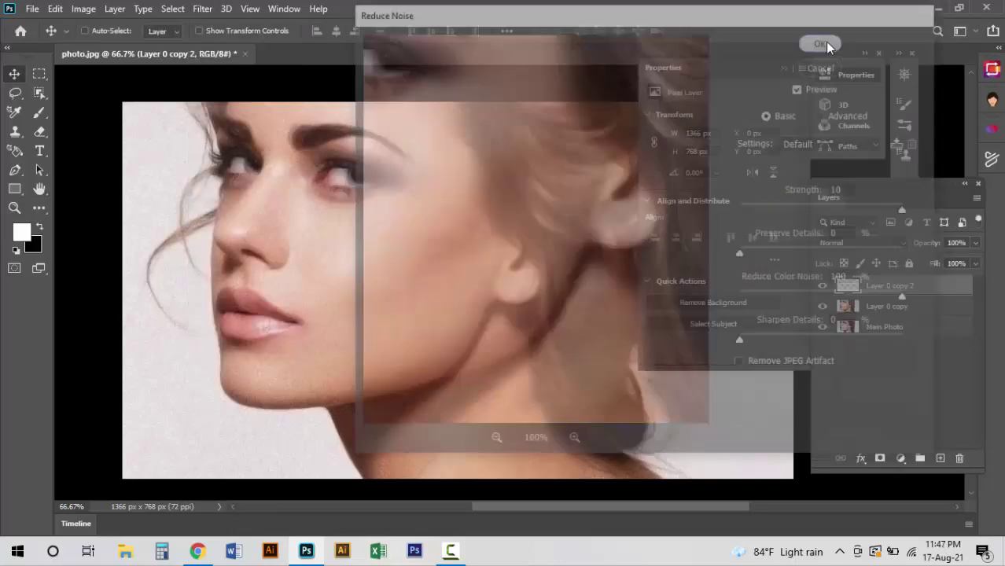
left_click(880, 458, "alt")
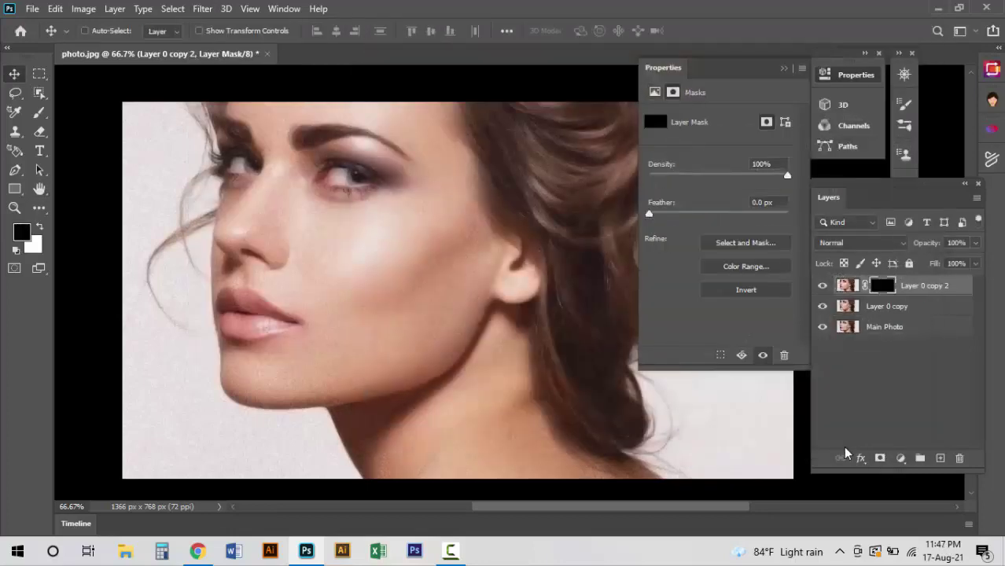
left_click(344, 175)
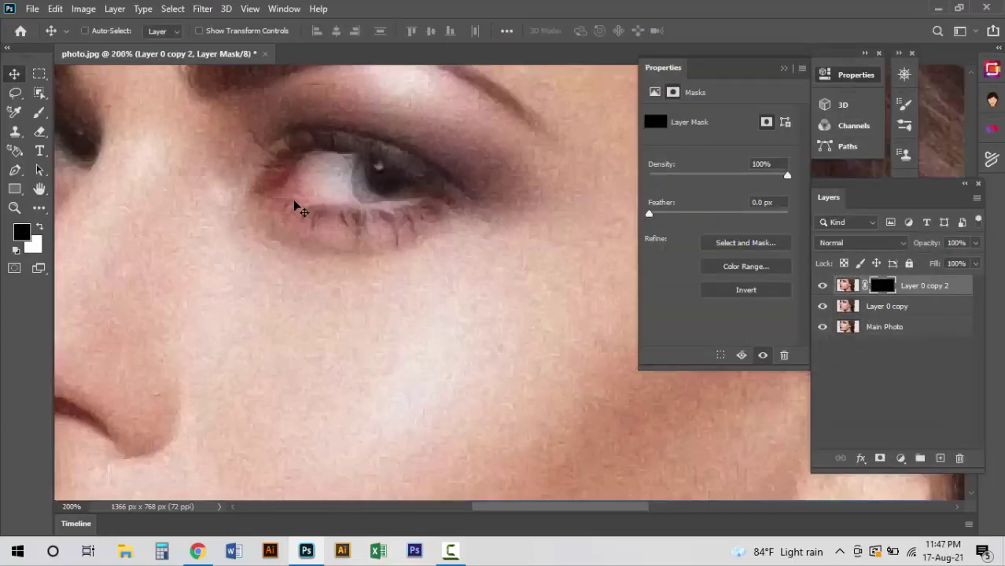
Step: Pick a small eraser and toggle Layer 0 copy 2's visibility to compare the smoothing
left_click(39, 208)
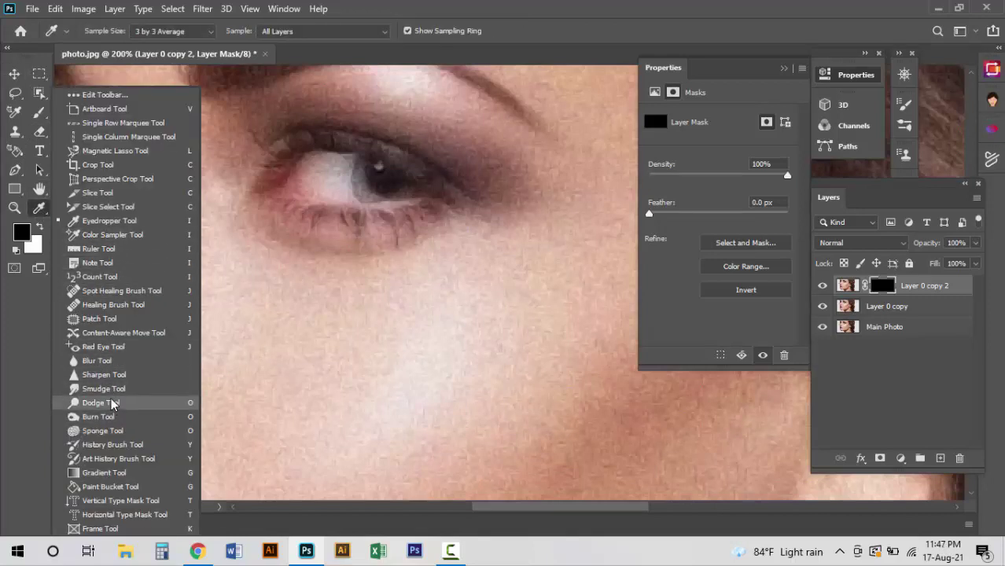
left_click(40, 131)
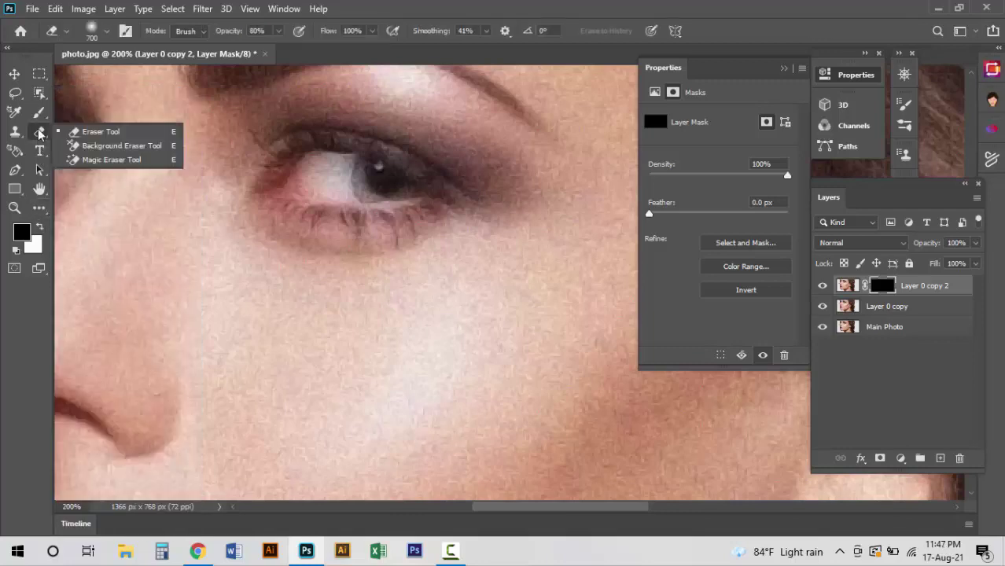
key("bracketleft")
key("bracketleft")
key("bracketleft")
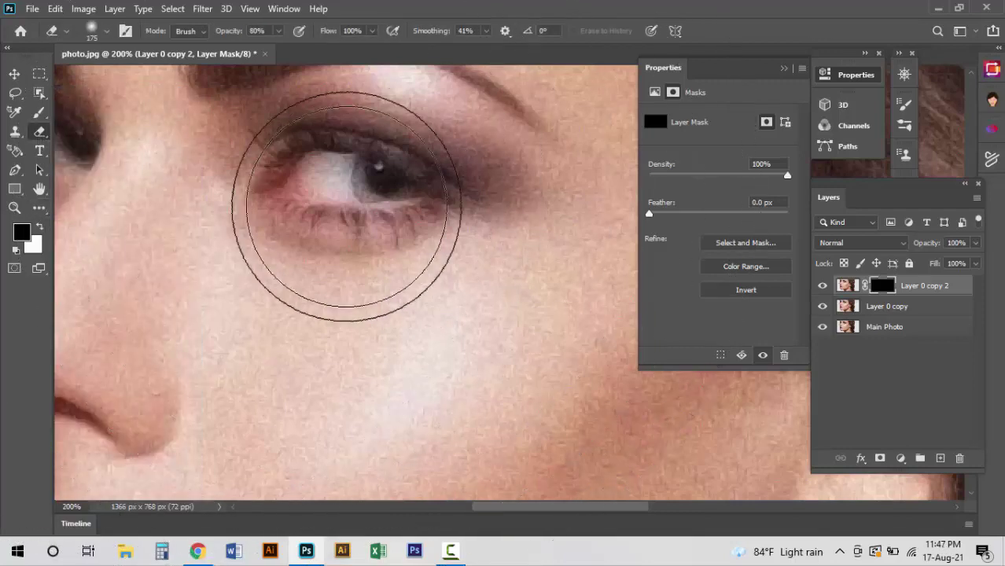
key("bracketleft")
key("bracketleft")
key("bracketleft")
key("bracketleft")
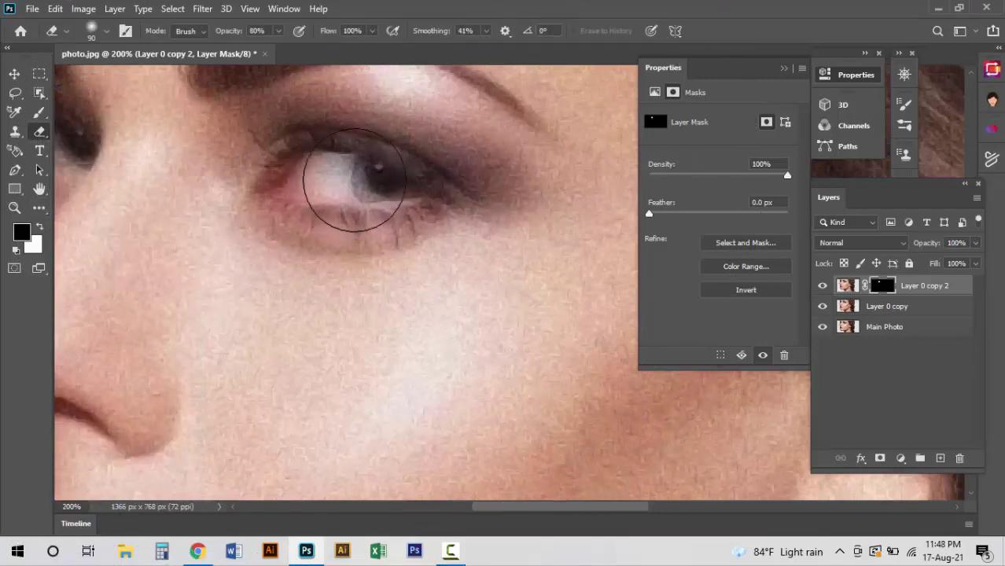
left_click(823, 286)
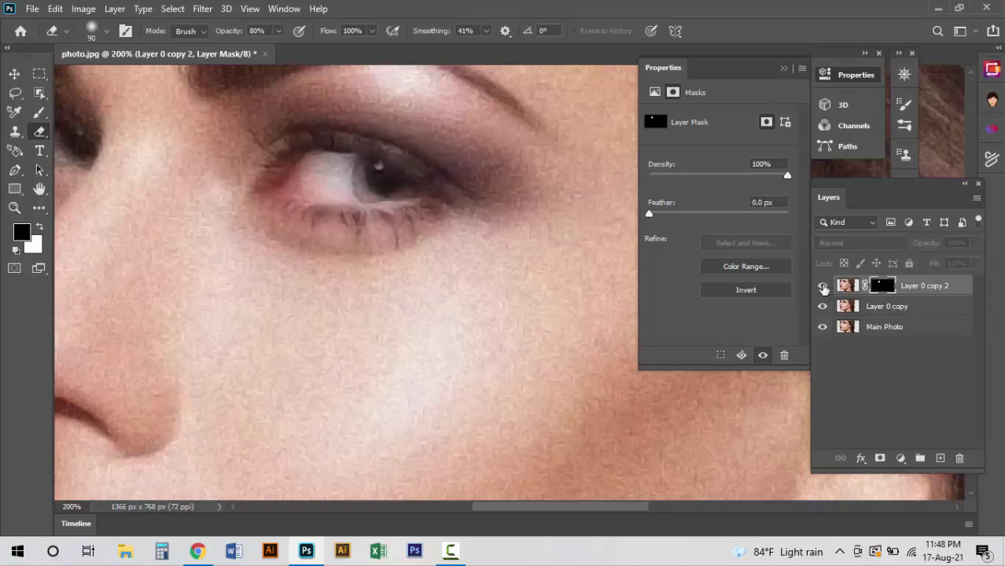
left_click(822, 286)
left_click(823, 287)
left_click(822, 286)
left_click(39, 228)
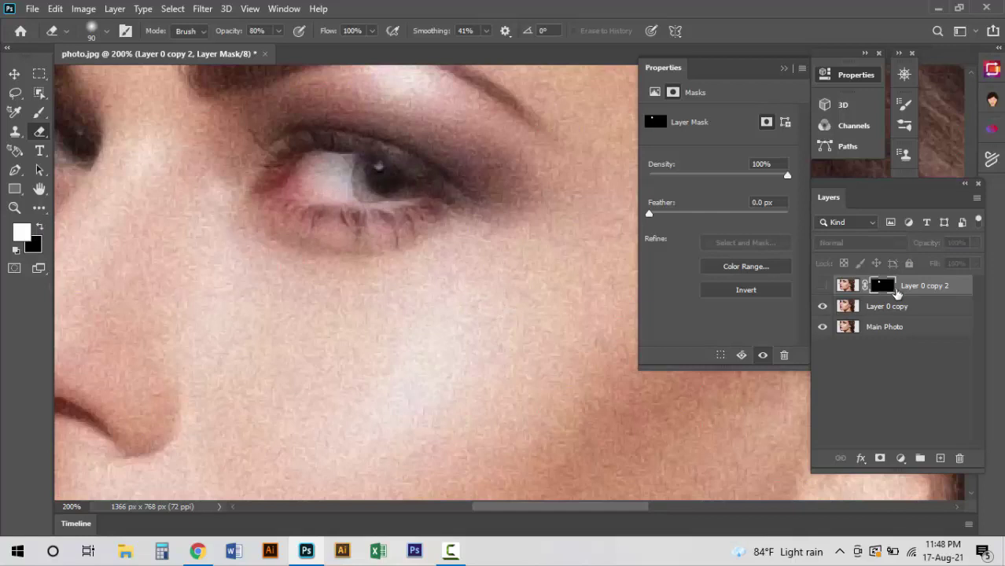
left_click(822, 286)
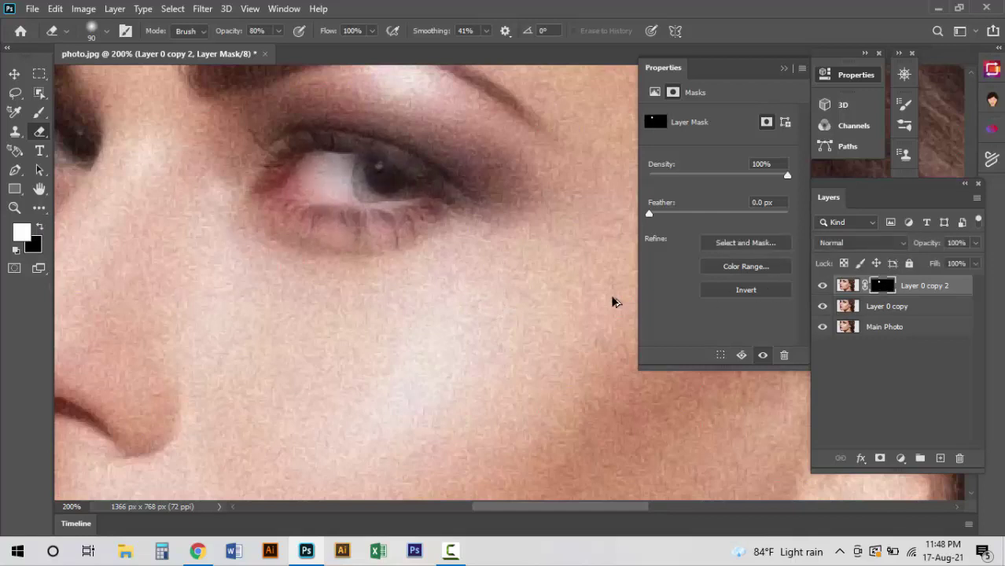
Step: Delete the layer mask from Layer 0 copy 2
left_click(857, 286)
right_click(881, 286)
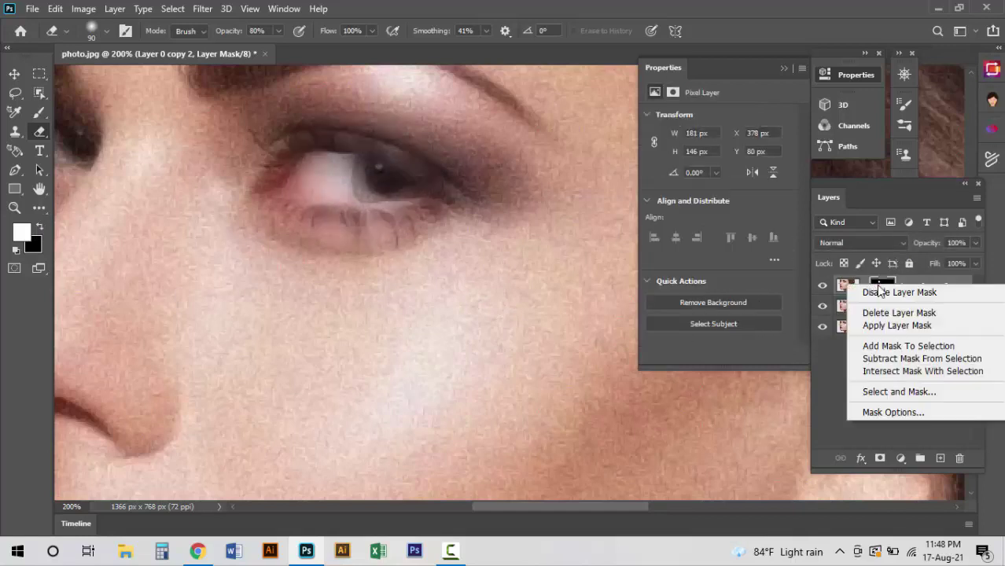
left_click(902, 314)
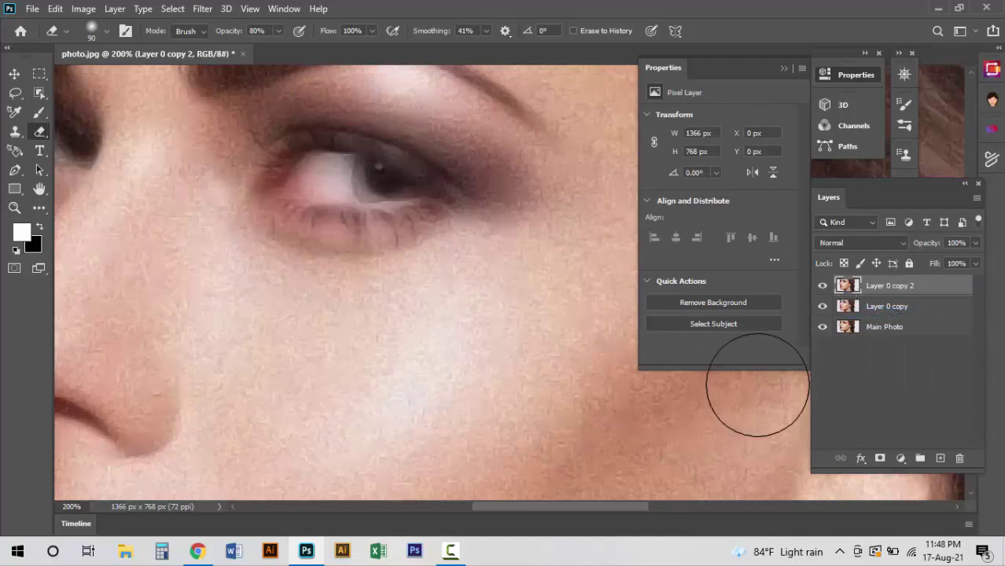
Step: Add a black mask, paint white over the cheek with a small brush, then delete the mask
left_click(882, 460, "alt")
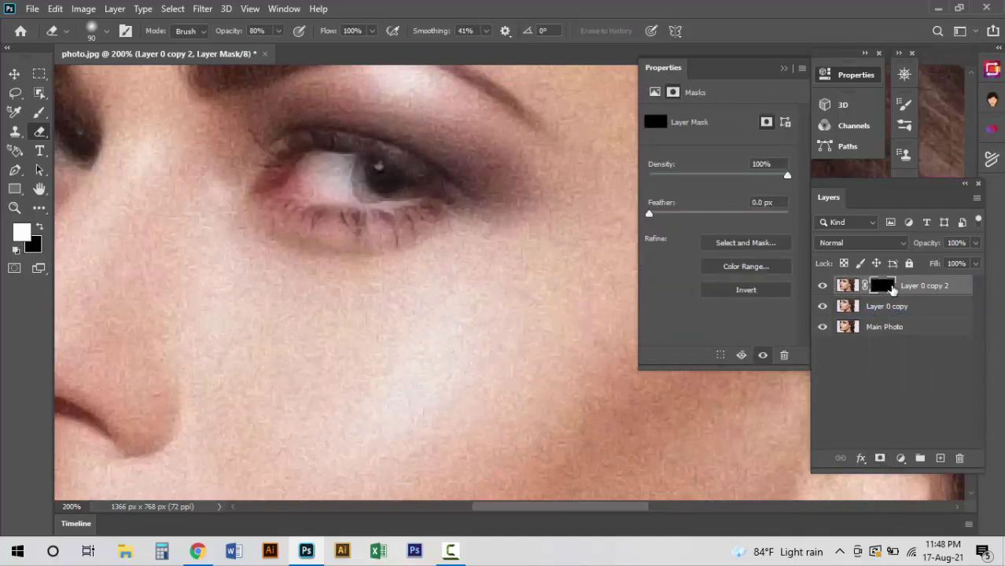
left_click(37, 227)
left_click(39, 112)
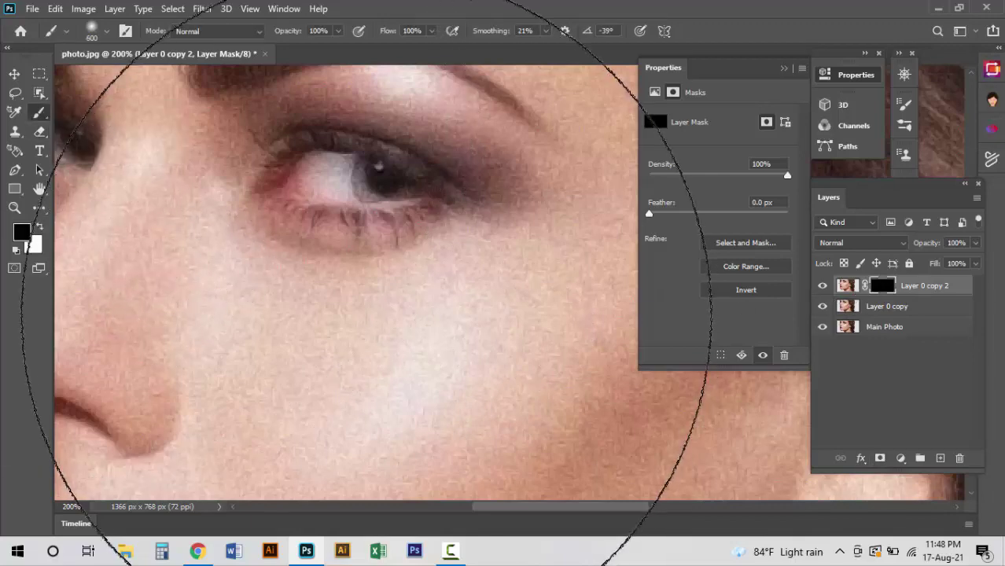
key("bracketleft")
key("bracketleft")
key("bracketleft")
key("bracketleft")
key("bracketleft")
key("bracketleft")
key("bracketleft")
key("bracketleft")
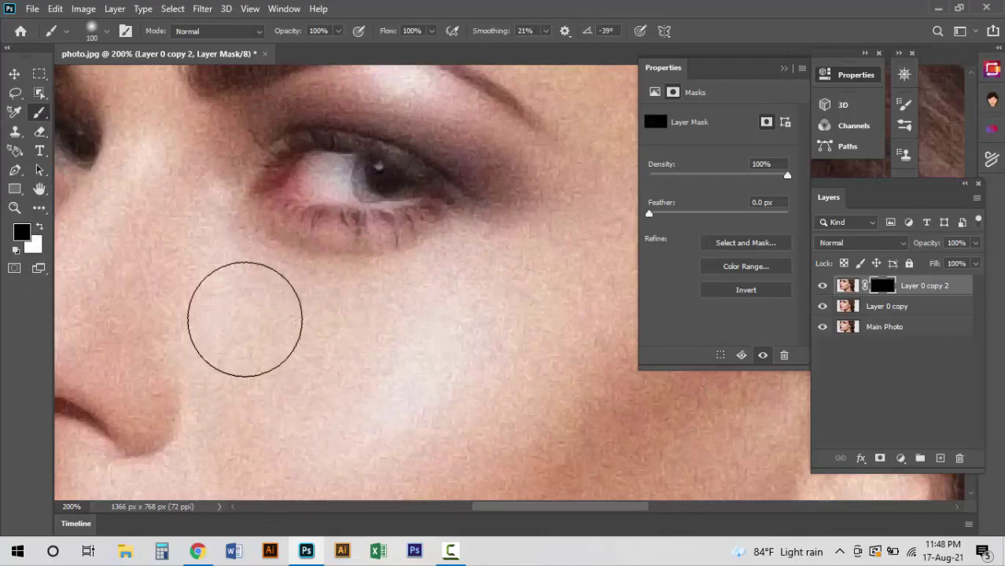
left_click(38, 228)
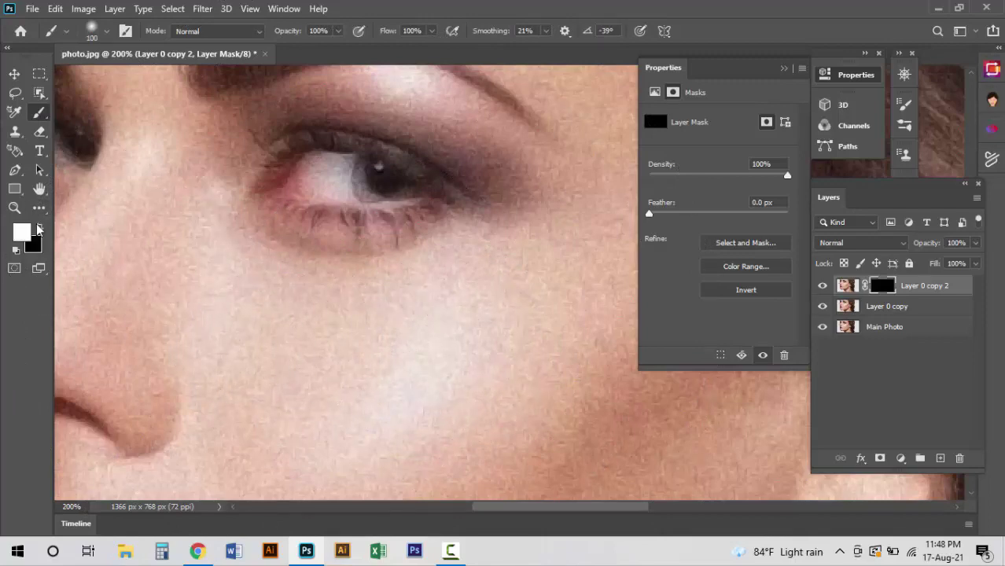
mouse_move(303, 366)
left_mouse_down()
mouse_move(356, 363)
mouse_move(446, 299)
left_mouse_up()
key("Delete")
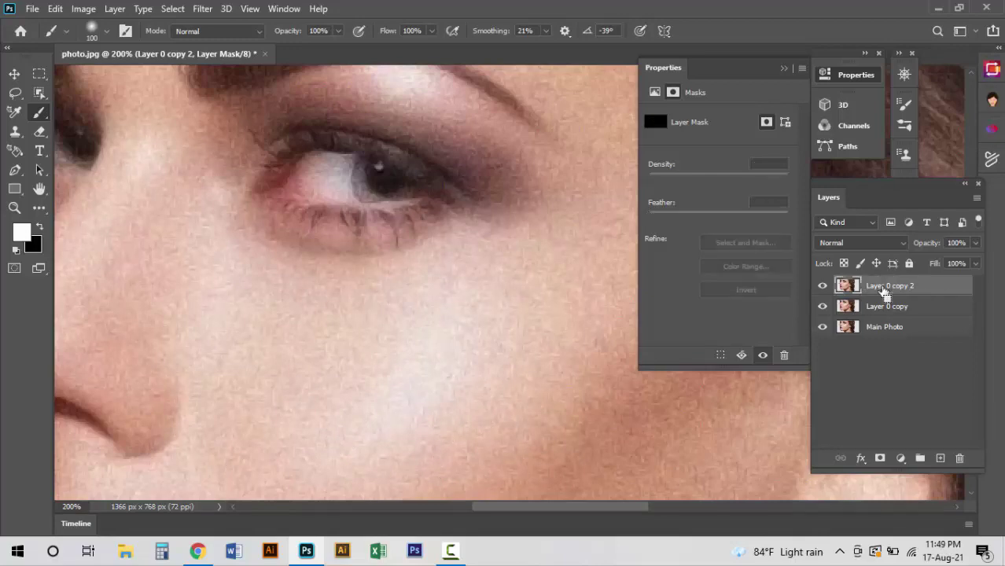
Step: Add a reveal-all mask to Layer 0 copy 2 and set a black brush of size 47
left_click(880, 458, "alt")
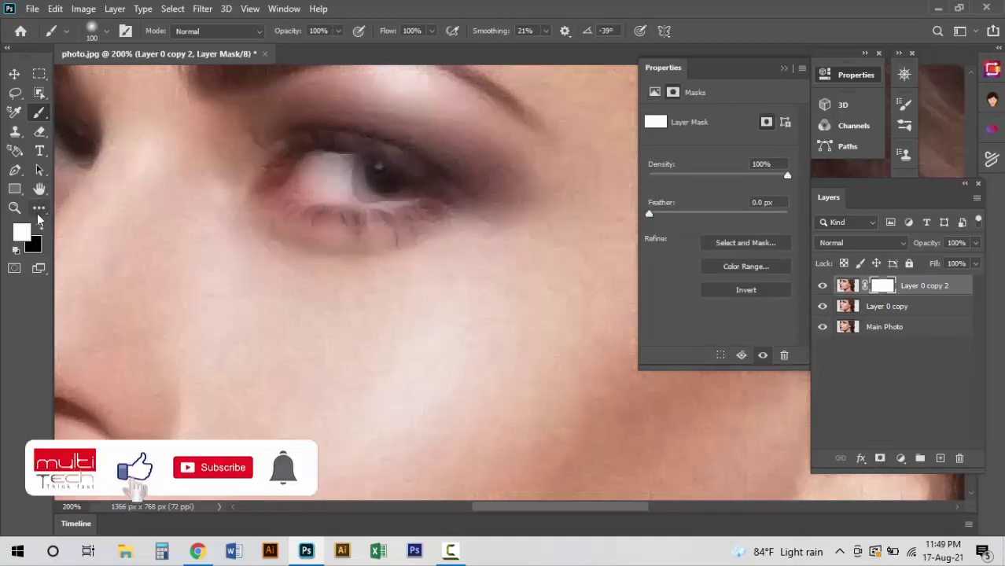
key("x")
right_click(39, 112)
left_click(91, 116)
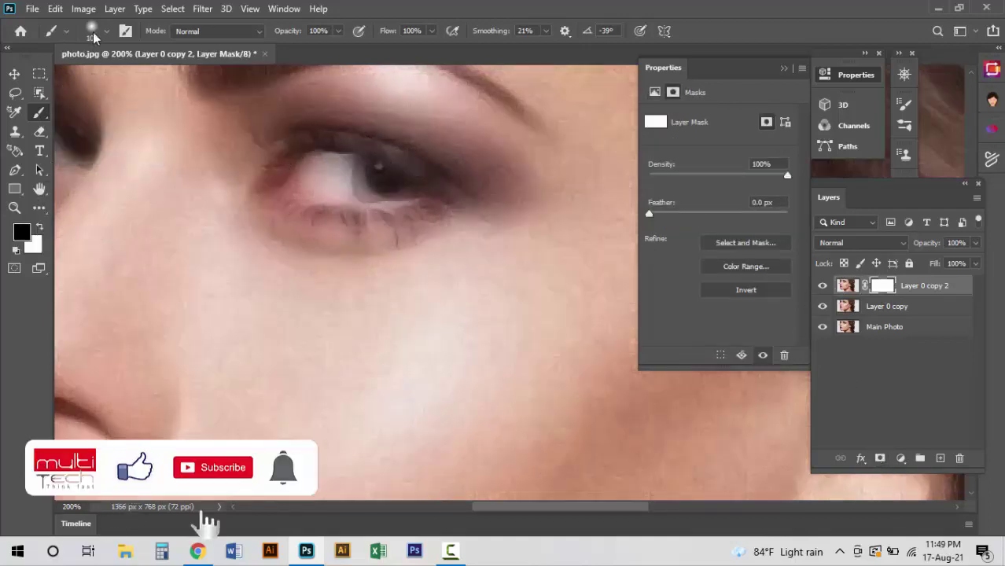
left_click(92, 32)
type("47")
left_click(407, 60)
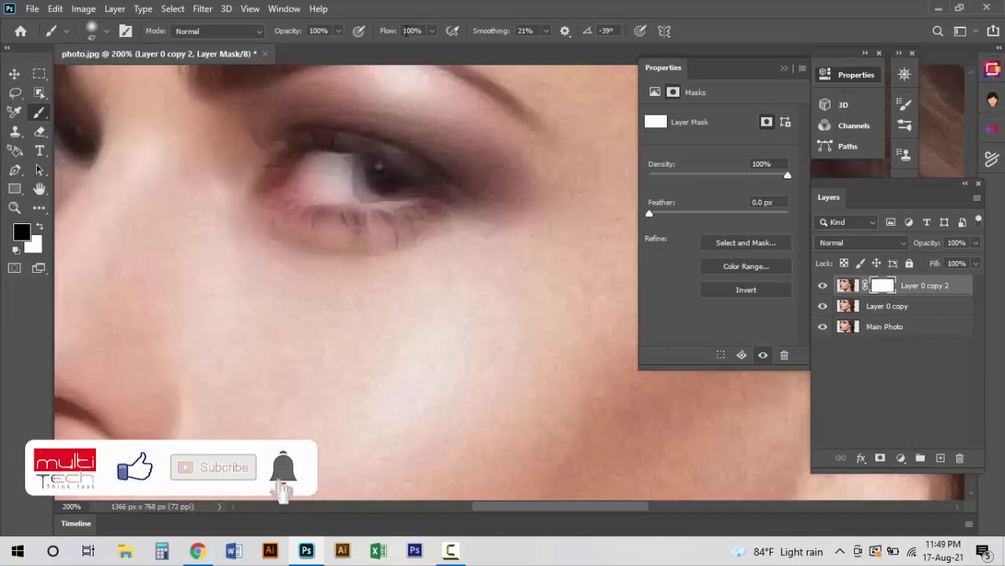
left_click(523, 30)
Step: Paint black over both eyes and the lips on the mask
left_click_drag(401, 181, 311, 161)
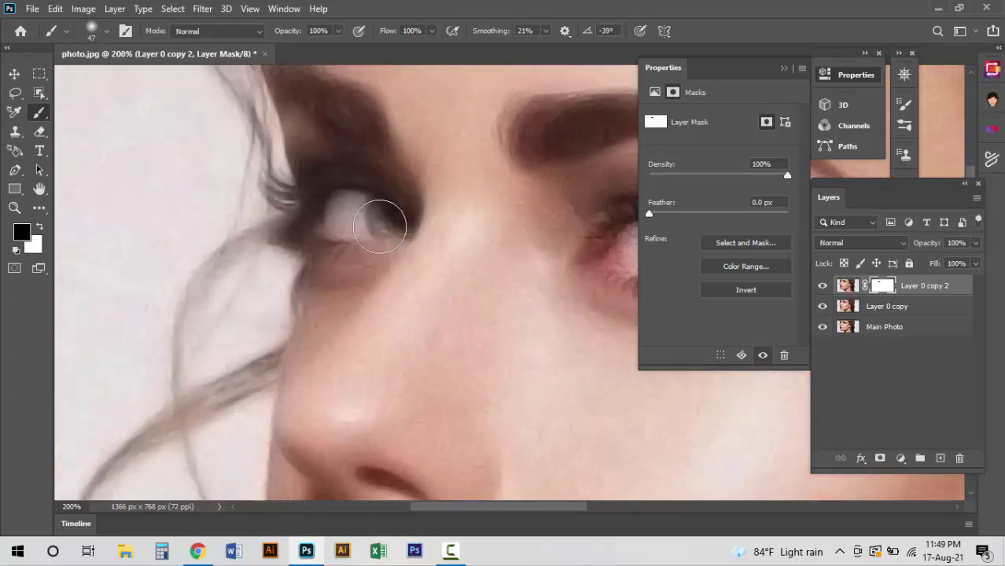
mouse_move(382, 218)
left_mouse_down()
mouse_move(319, 224)
mouse_move(376, 204)
left_mouse_up()
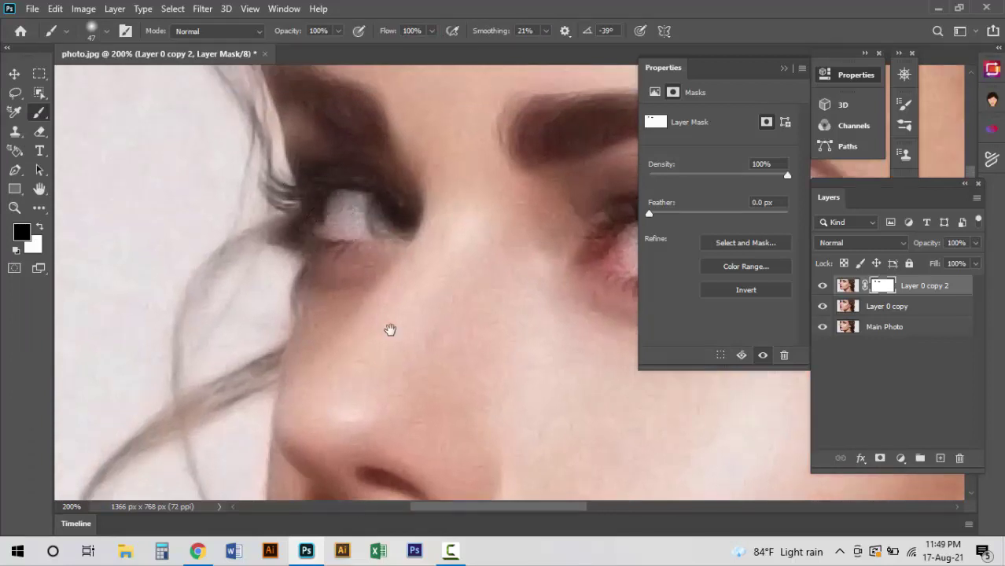
scroll(390, 331, "down", 5)
mouse_move(269, 296)
left_mouse_down()
mouse_move(381, 315)
mouse_move(426, 336)
mouse_move(273, 348)
left_mouse_up()
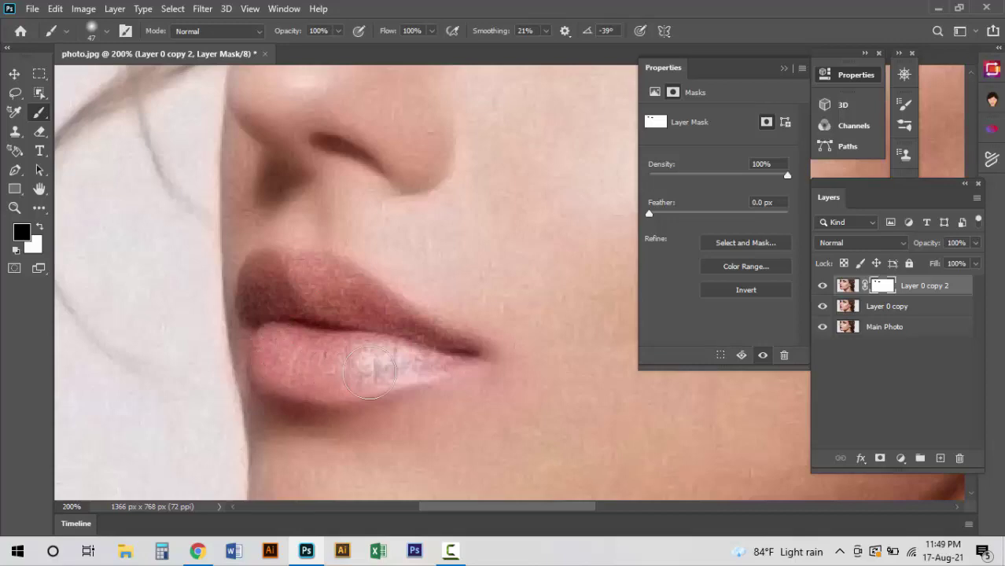
key("ctrl+minus")
key("ctrl+minus")
key("ctrl+minus")
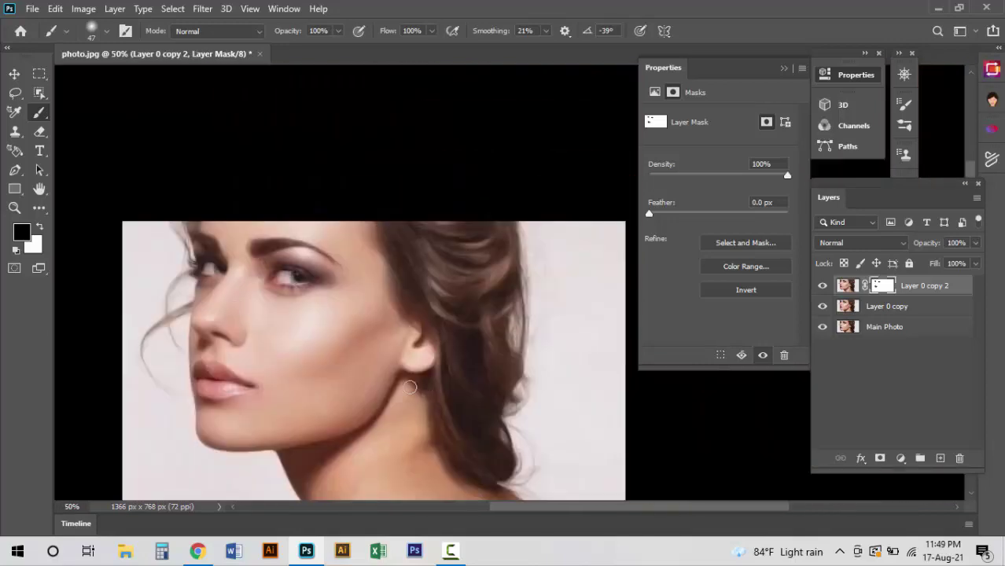
key("v")
scroll(274, 225, "up", 4)
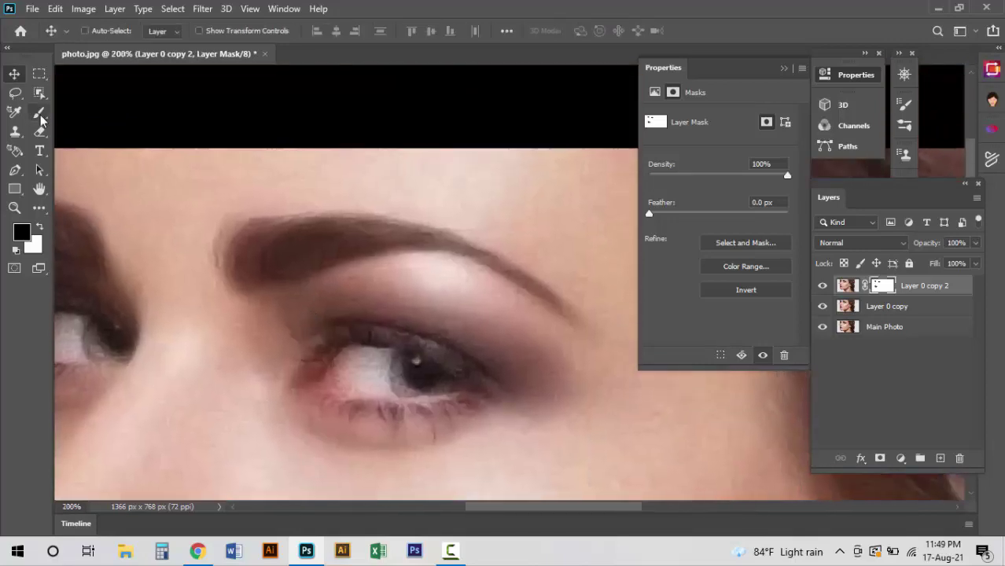
Step: Paint black along the eyebrow with a smaller brush, then review the face full-window
left_click(40, 114)
mouse_move(269, 236)
left_mouse_down()
mouse_move(247, 240)
mouse_move(371, 238)
left_mouse_up()
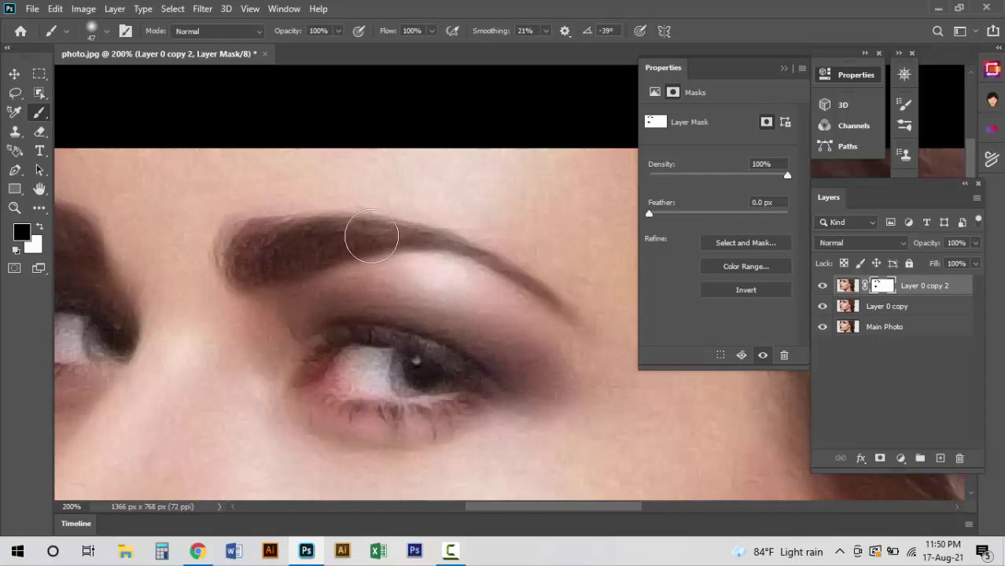
key("bracketleft")
key("bracketleft")
scroll(346, 260, "left", 3)
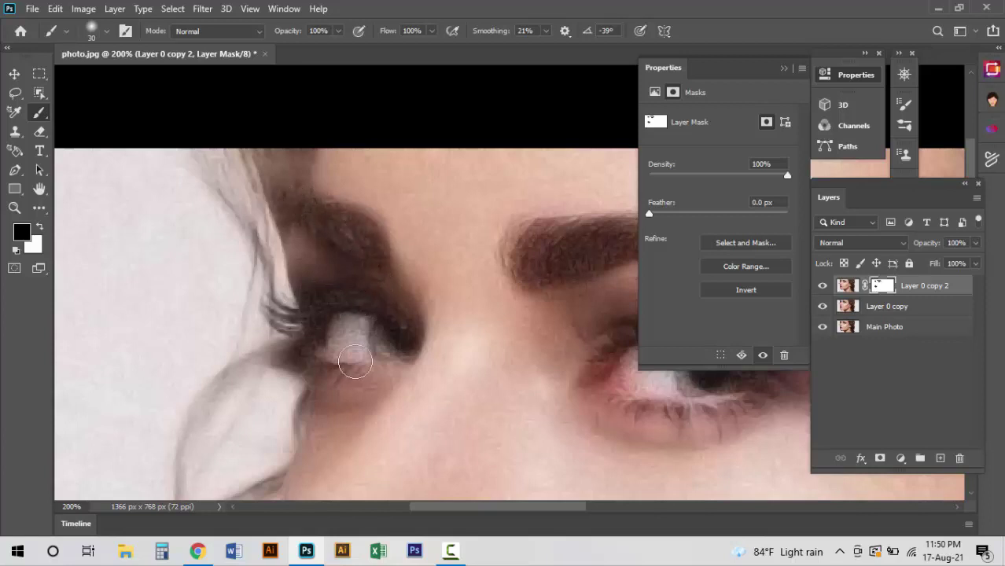
key("Tab")
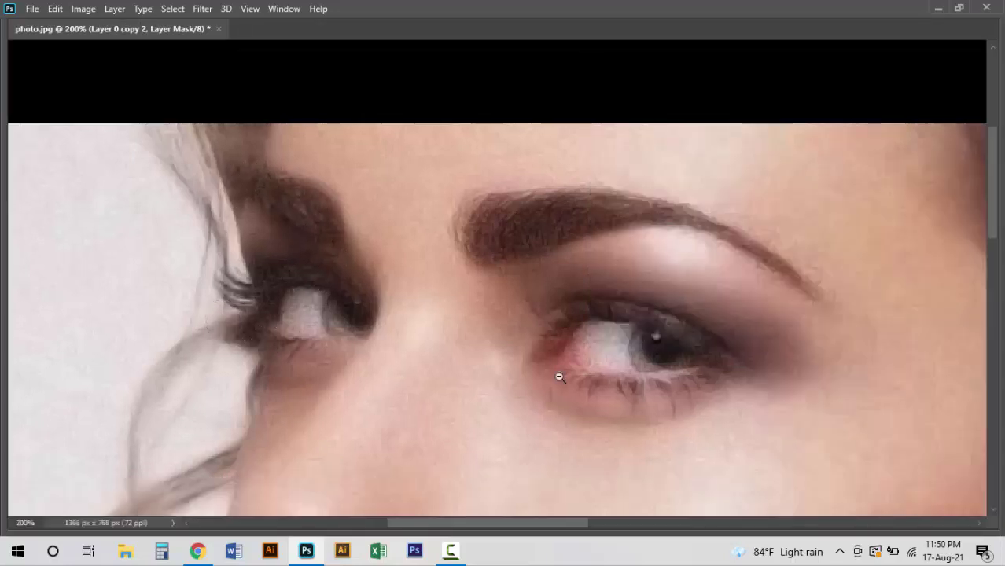
left_click(558, 375, "ctrl+alt")
left_click(482, 296, "ctrl+alt")
Step: Merge Layer 0 copy into Layer 0 copy 2
key("Tab")
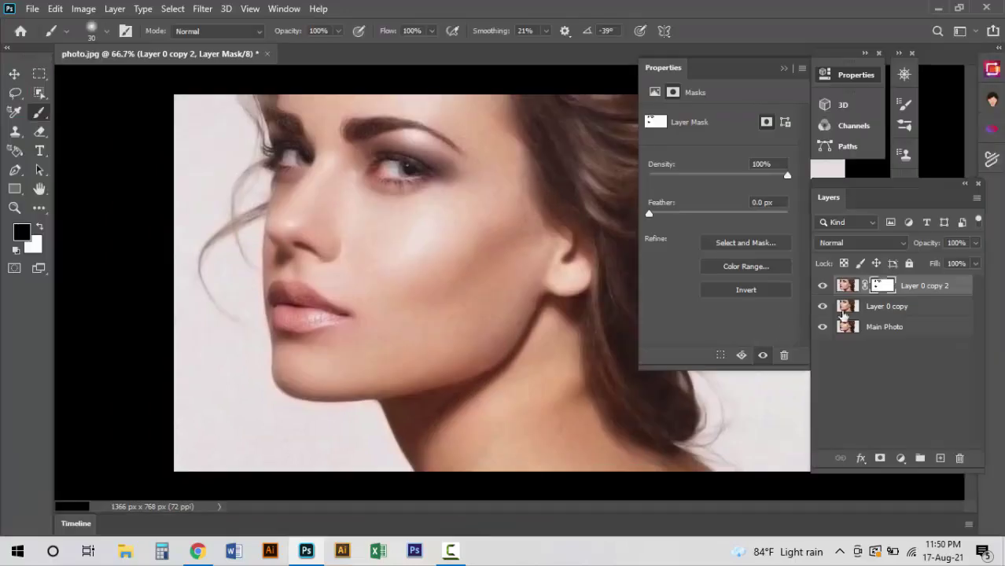
left_click(879, 306, "shift")
right_click(878, 308)
left_click(756, 438)
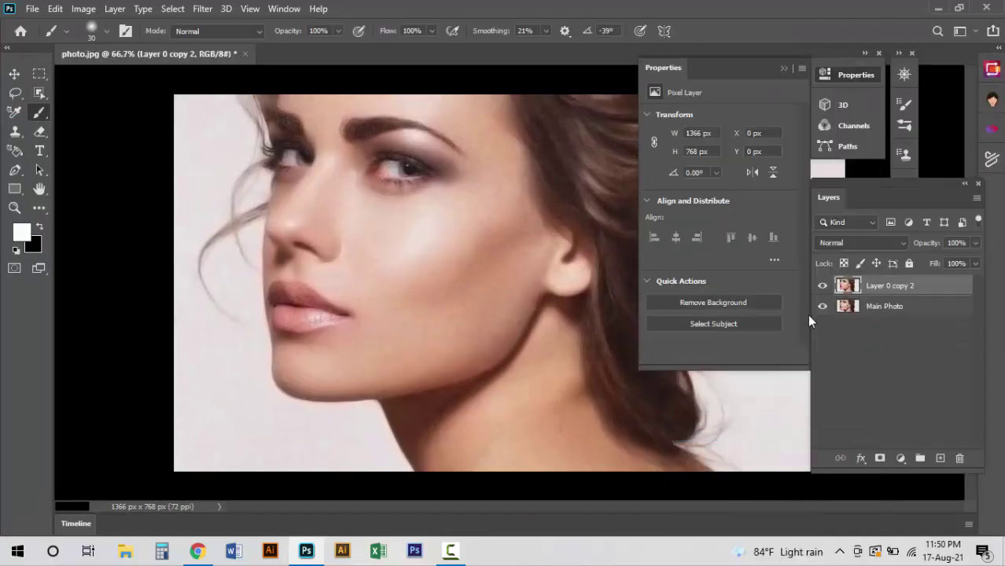
Step: Preview Surface Blur on the merged layer and close it without applying
left_click(206, 8)
mouse_move(236, 175)
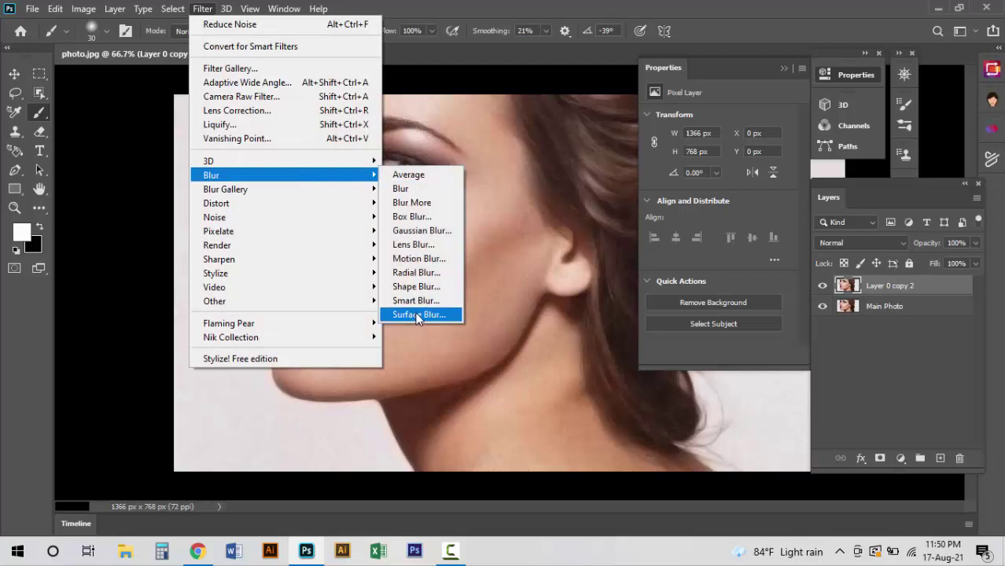
left_click(419, 314)
left_click_drag(453, 77, 723, 113)
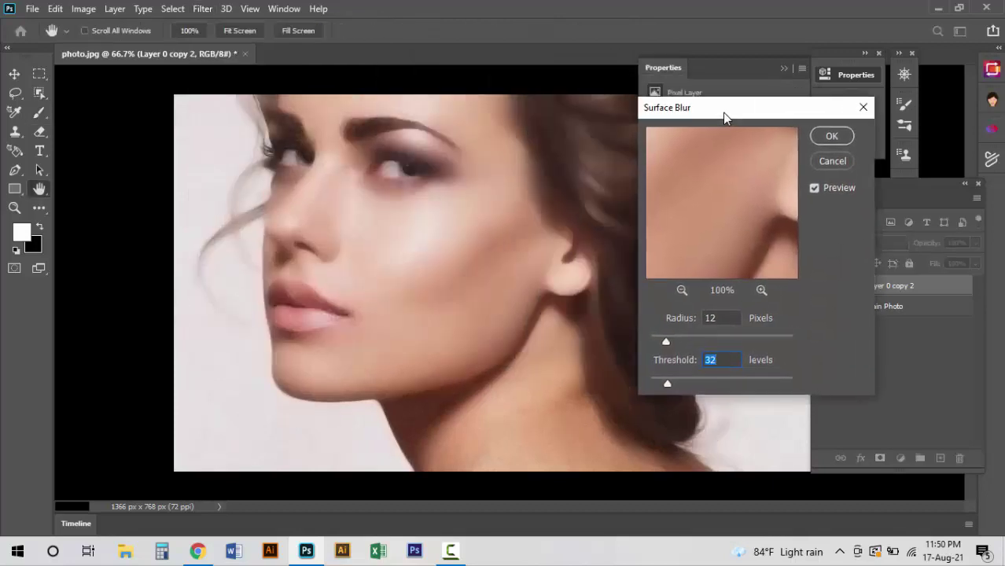
left_click(834, 157)
Step: Duplicate the top layer and apply Surface Blur with radius 12 and threshold 15
left_click_drag(943, 289, 941, 458)
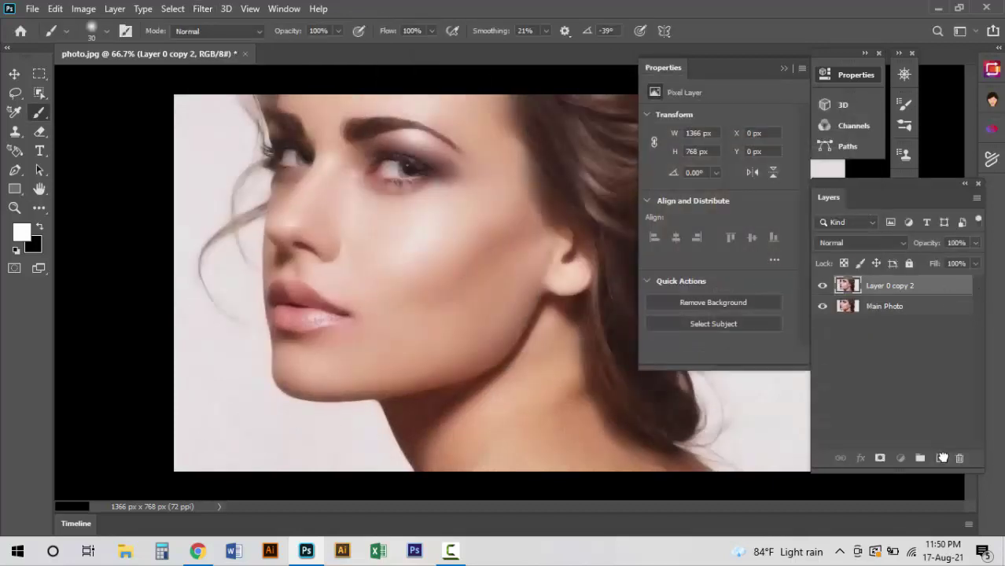
left_click(202, 8)
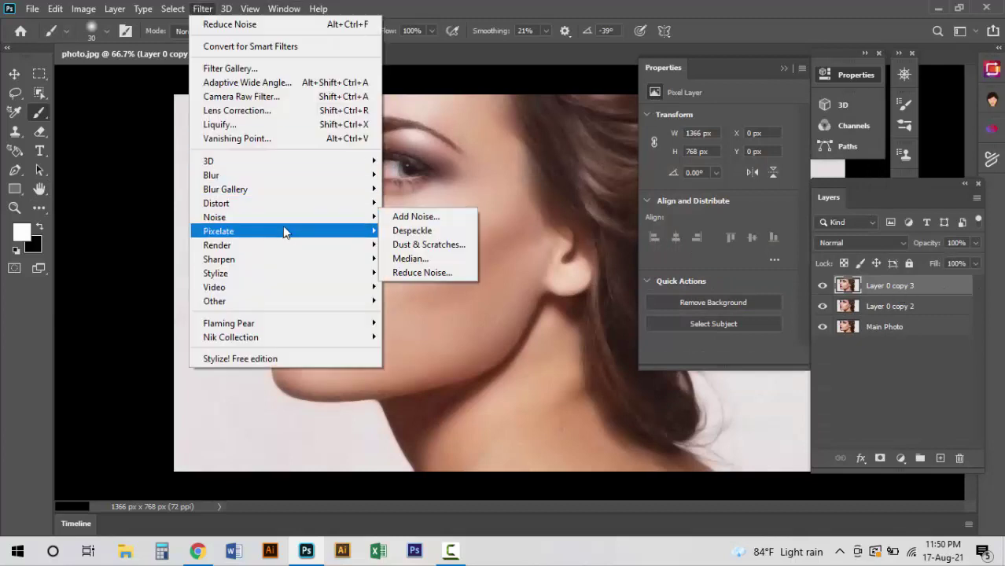
left_click(433, 317)
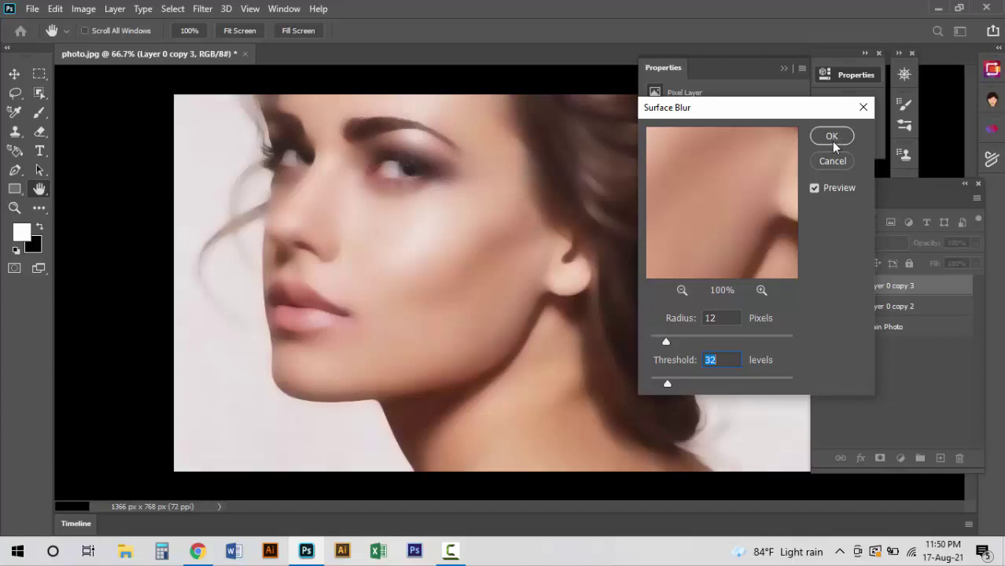
left_click_drag(659, 383, 659, 387)
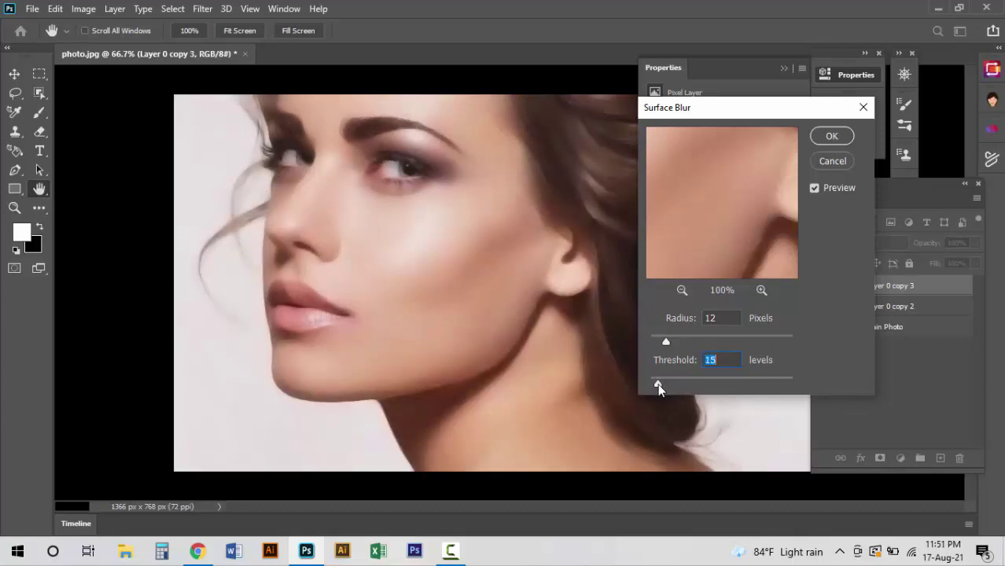
left_click_drag(660, 343, 678, 344)
left_click_drag(687, 338, 666, 341)
left_click(831, 135)
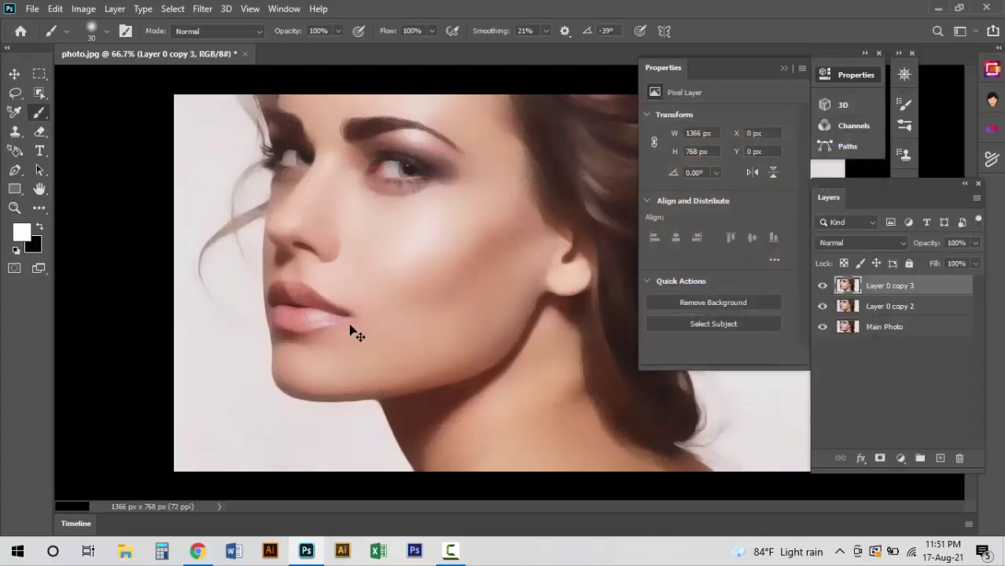
Step: Add a layer mask to Layer 0 copy 3 and set up a black brush
scroll(357, 336, "up", 2)
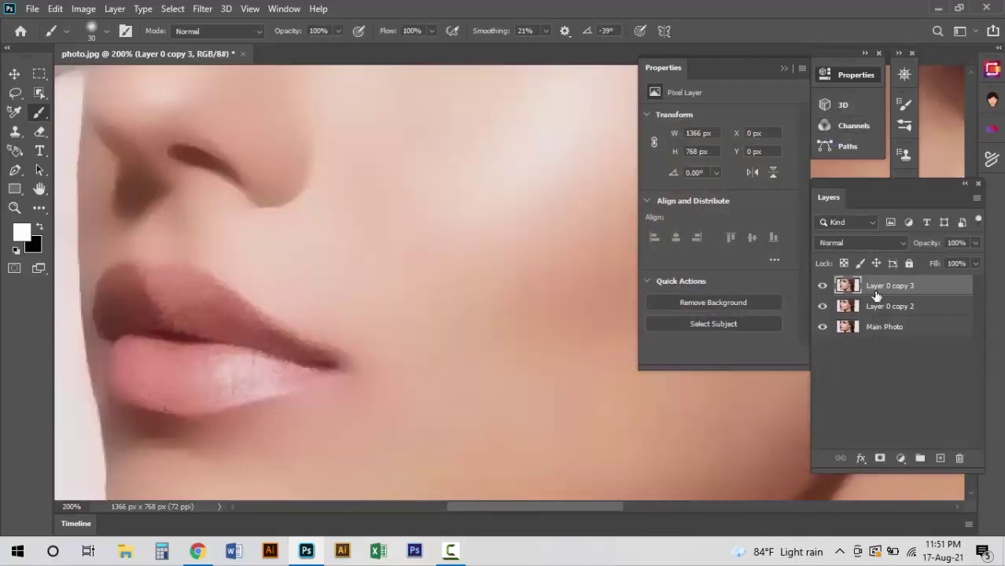
left_click(880, 458)
left_click(42, 127)
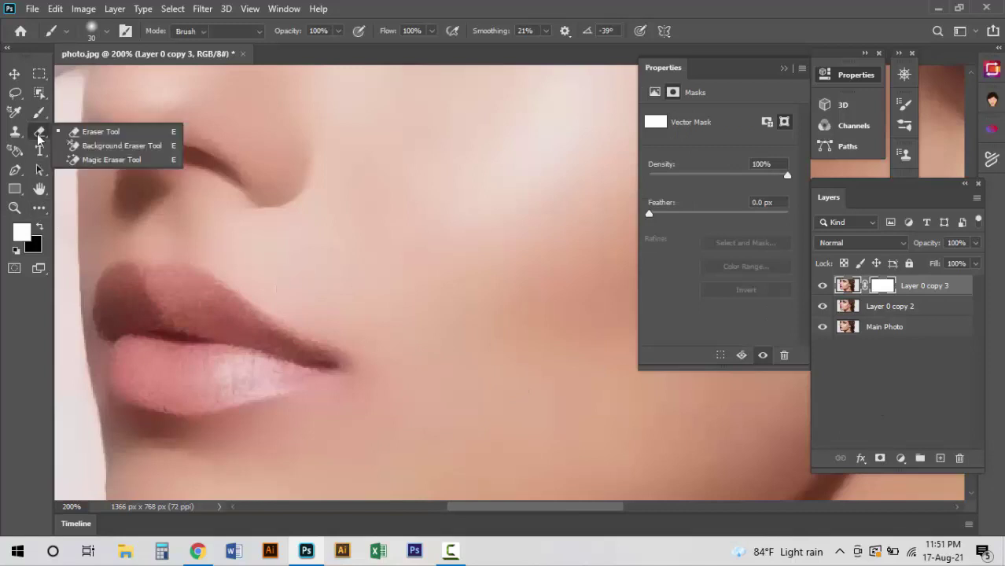
left_click(40, 113)
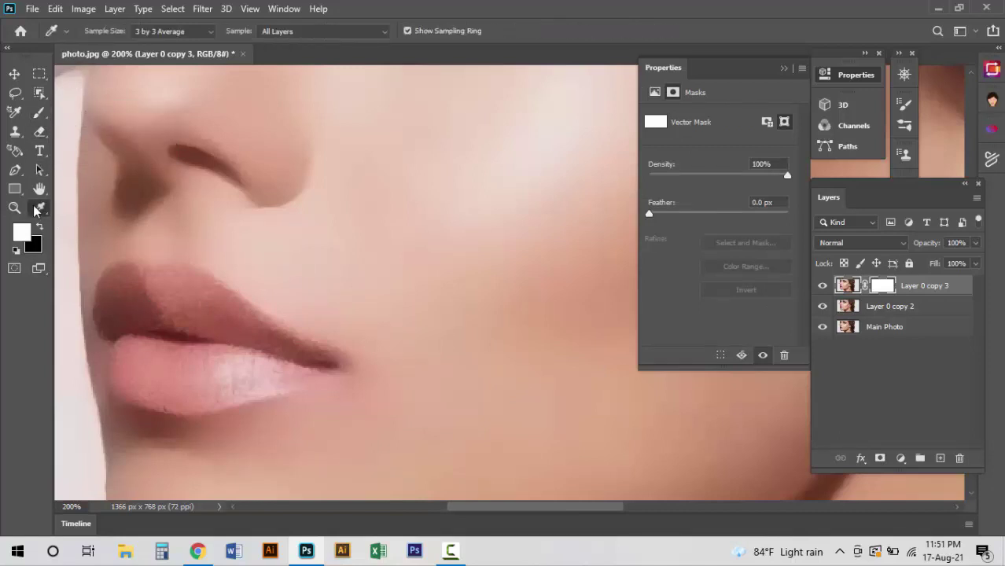
left_click(39, 132)
left_click(40, 227)
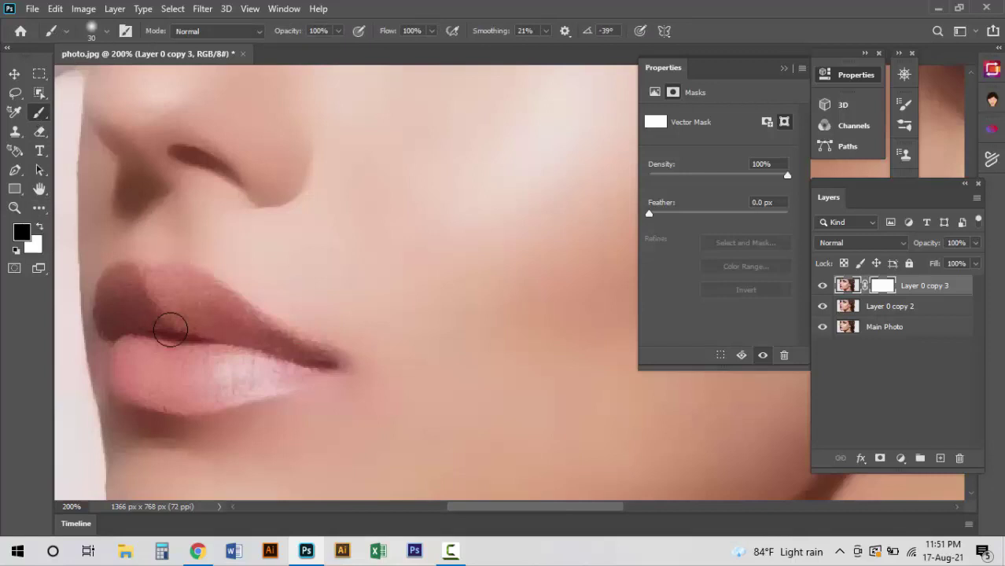
Step: Paint black over the lips on the mask, undo the stray stroke, and target the mask
left_click_drag(168, 329, 189, 309)
left_click(873, 284)
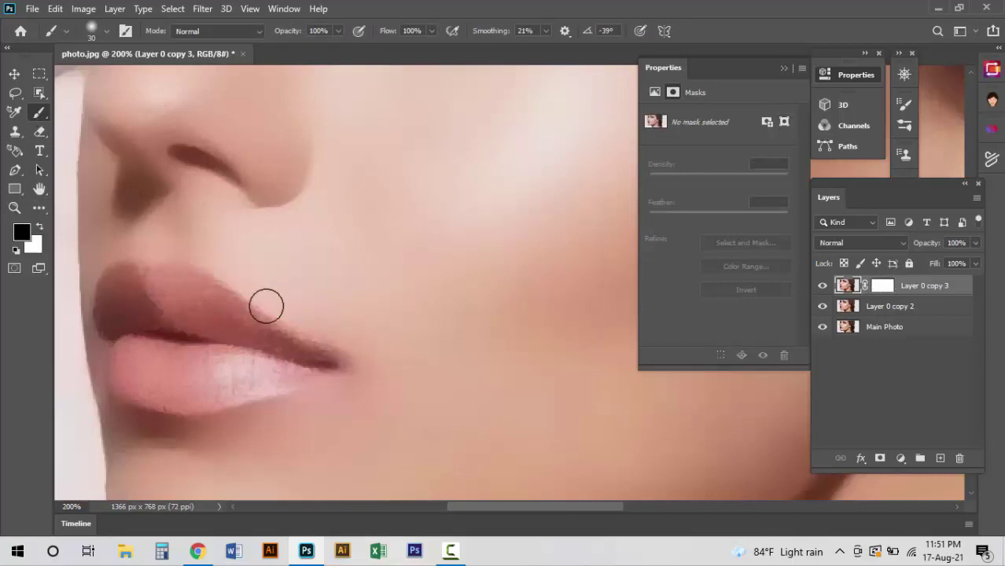
left_click_drag(265, 302, 258, 337)
key("ctrl+z")
left_click(41, 134)
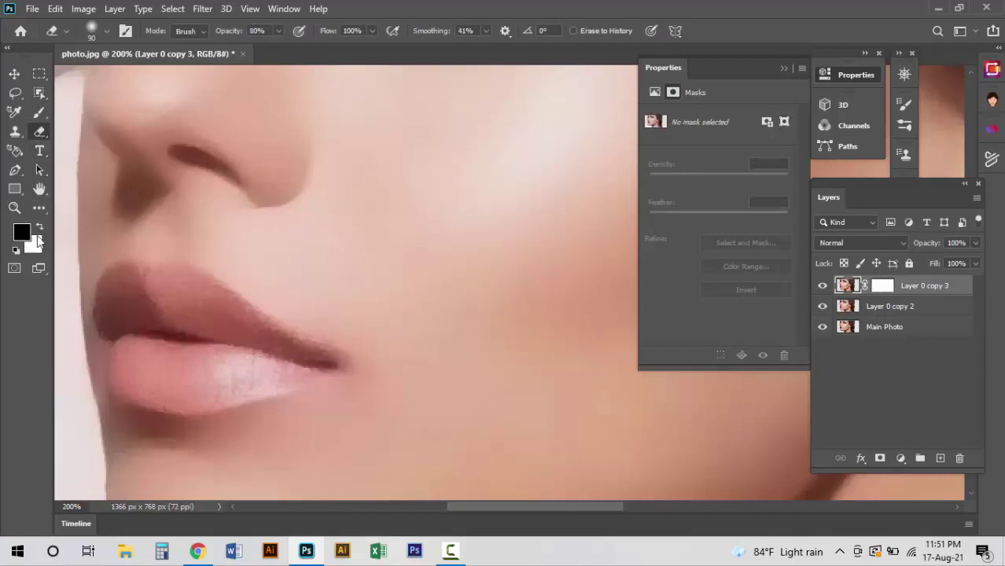
left_click(884, 286)
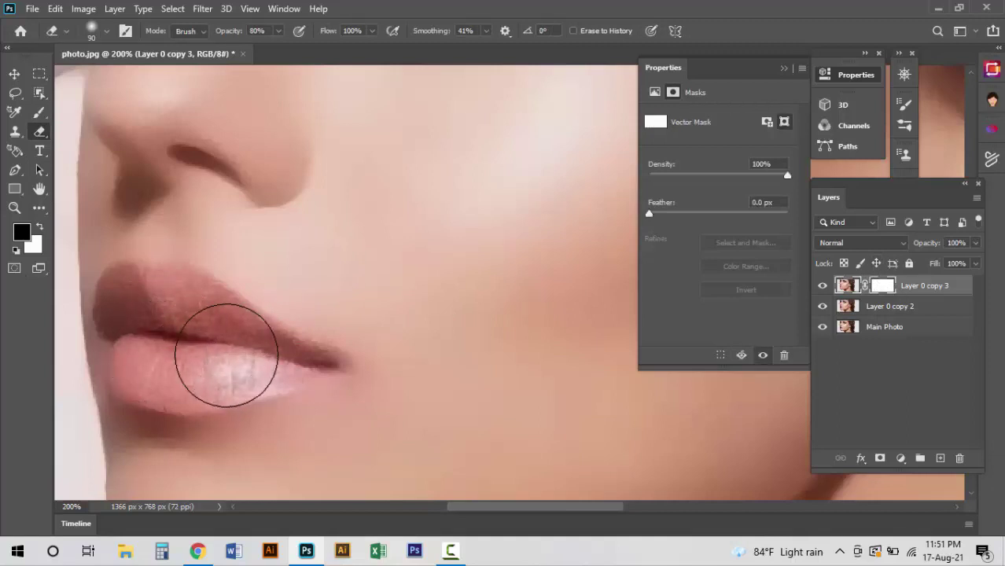
scroll(314, 298, "up", 5)
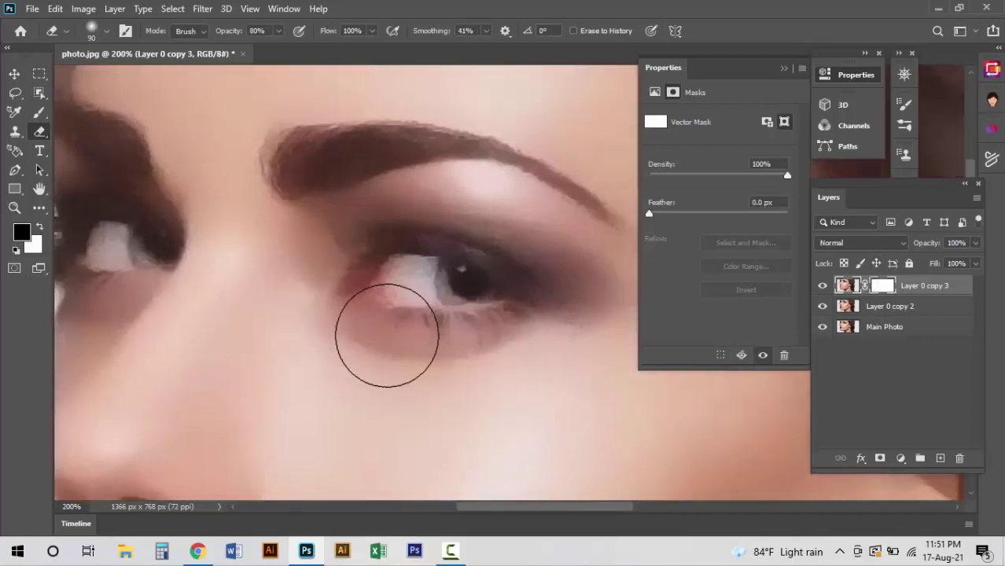
scroll(539, 299, "up", 1)
scroll(538, 299, "left", 5)
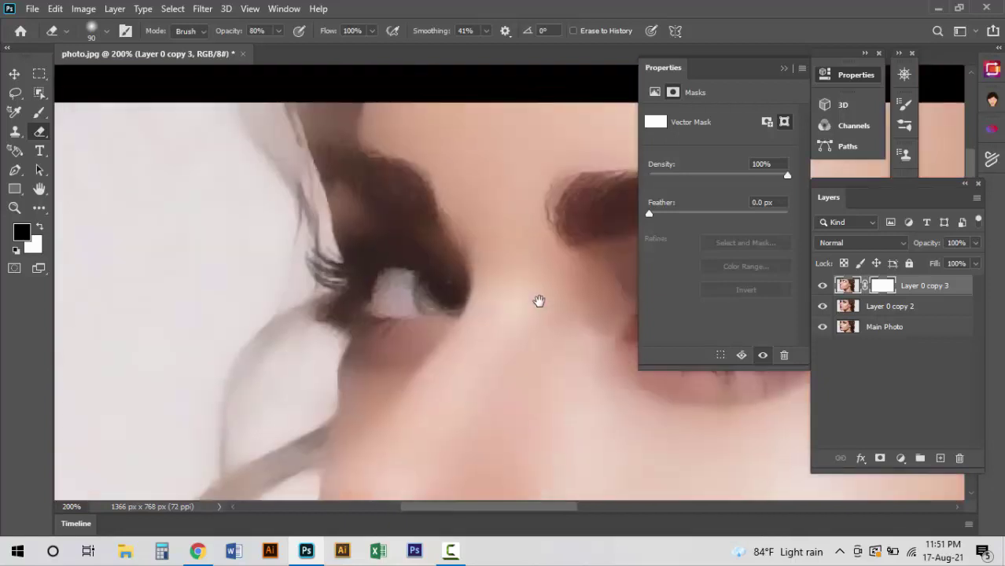
scroll(428, 279, "up", 1)
scroll(429, 280, "right", 3)
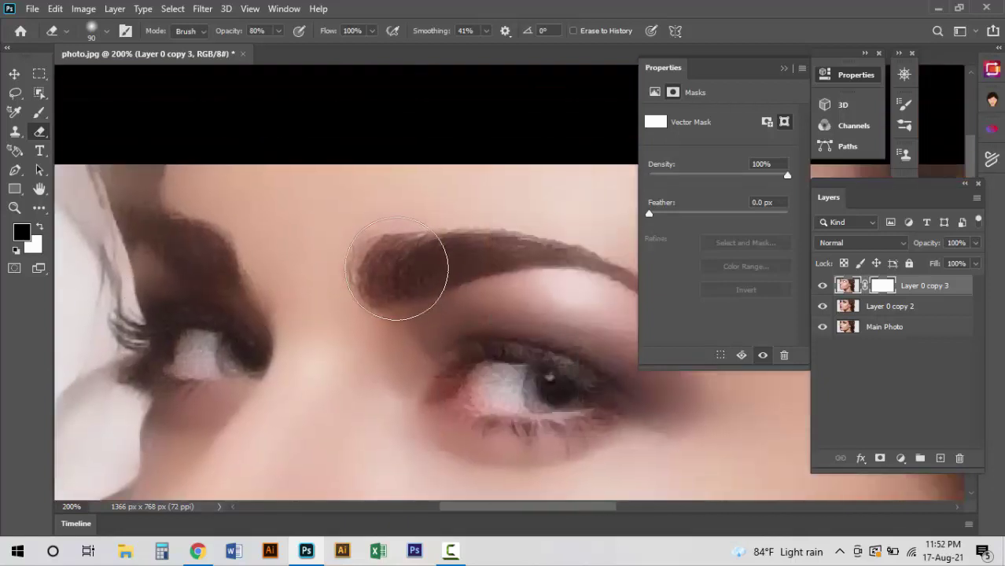
scroll(472, 331, "down", 3)
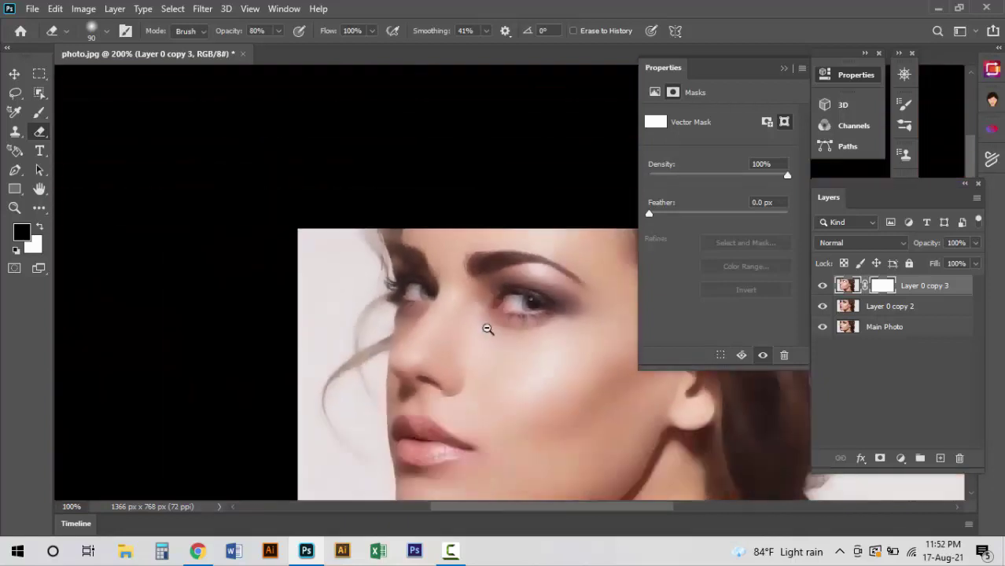
scroll(387, 354, "up", 1)
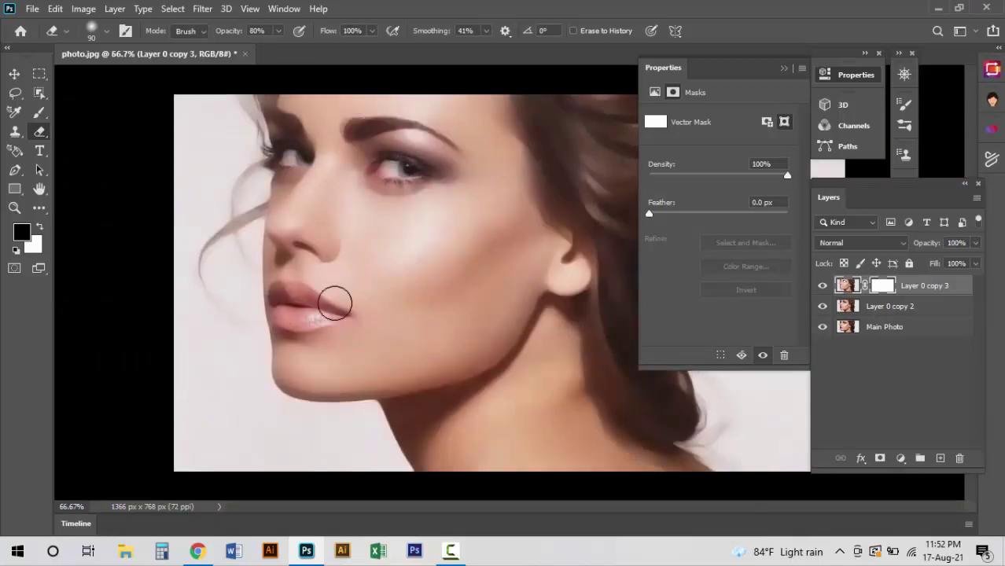
Step: Set Brightness/Contrast on Layer 0 copy 3 to brightness 3 and contrast 5, replacing initial 10/15
left_click(83, 9)
left_click(272, 39)
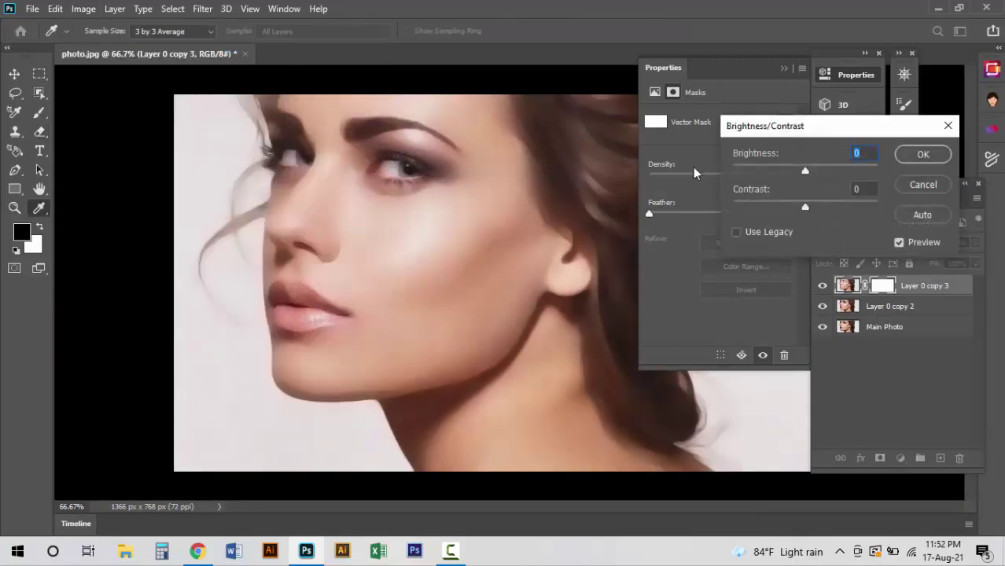
type("10")
key("Tab")
type("15")
key("Tab")
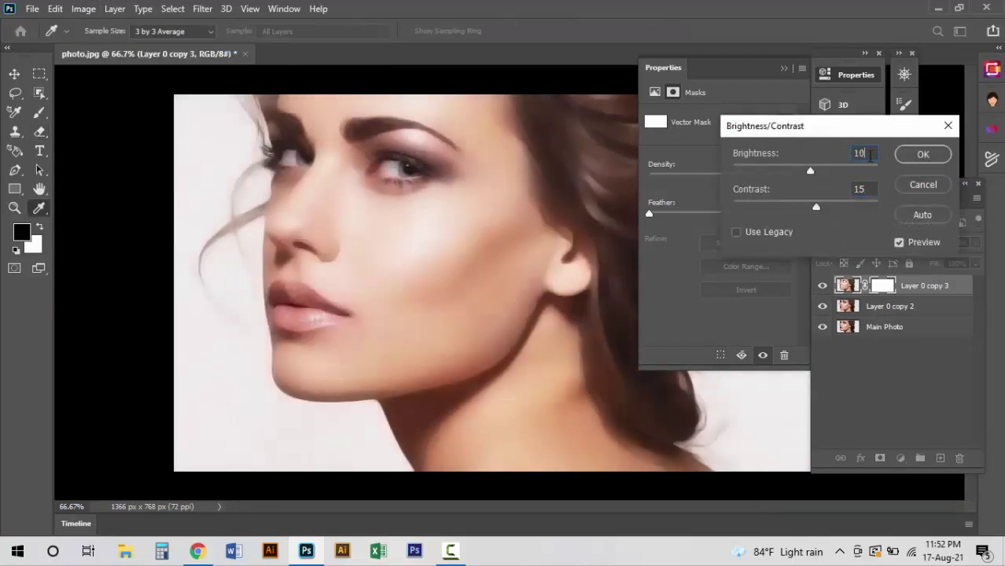
type("3")
key("Tab")
type("5")
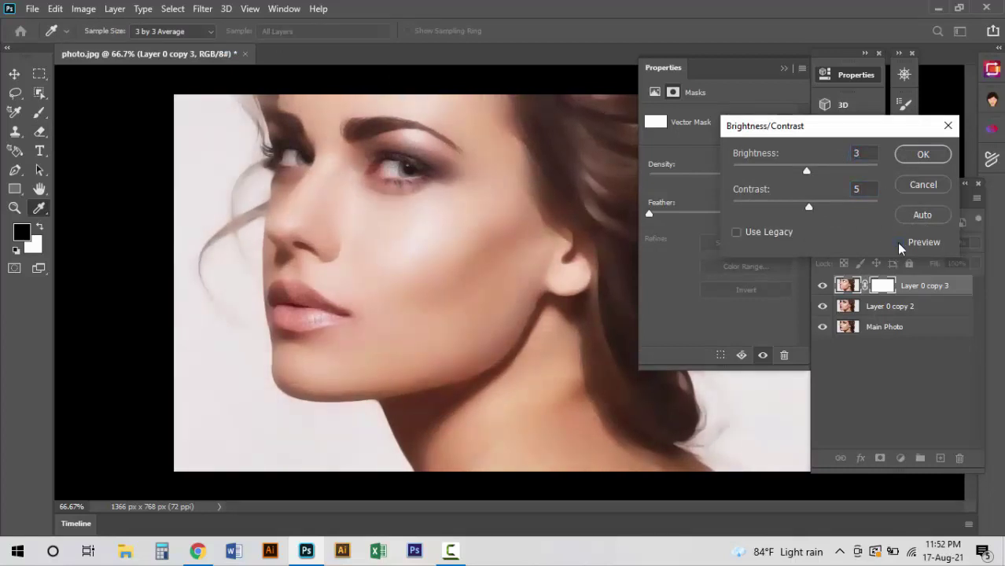
left_click(922, 185)
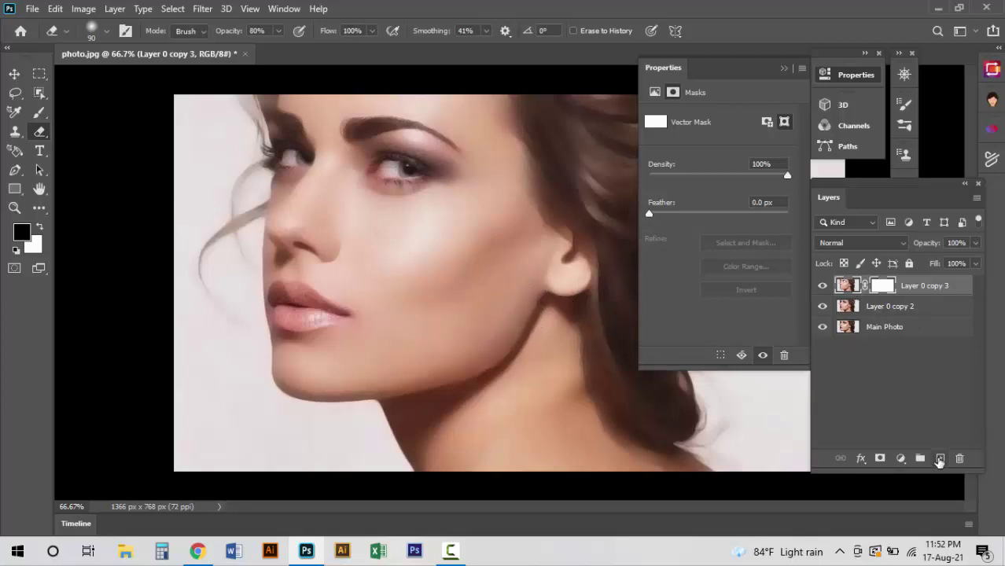
Step: Add a new empty Layer 1 on top and pick a red foreground colour
left_click(939, 459)
scroll(314, 318, "up", 1)
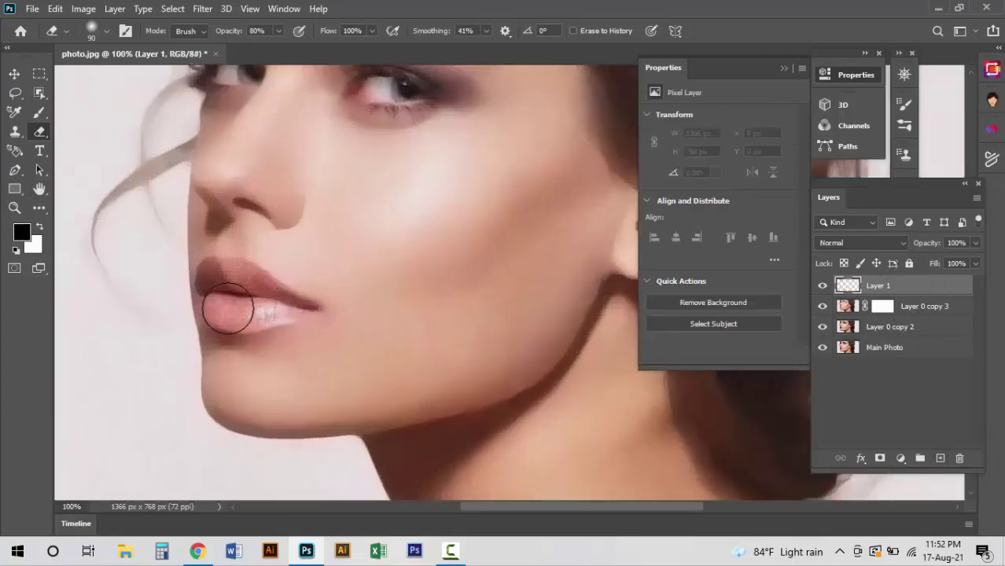
left_click(21, 231)
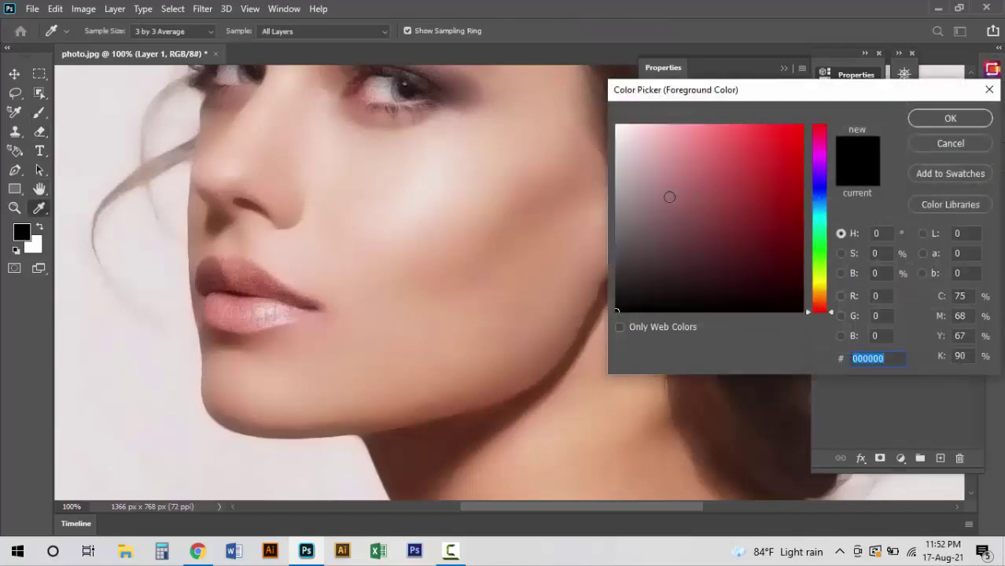
left_click_drag(782, 162, 783, 155)
left_click(936, 118)
Step: Adjust the foreground colour's CMYK values to 5 and 58 for a pink
scroll(287, 286, "up", 1)
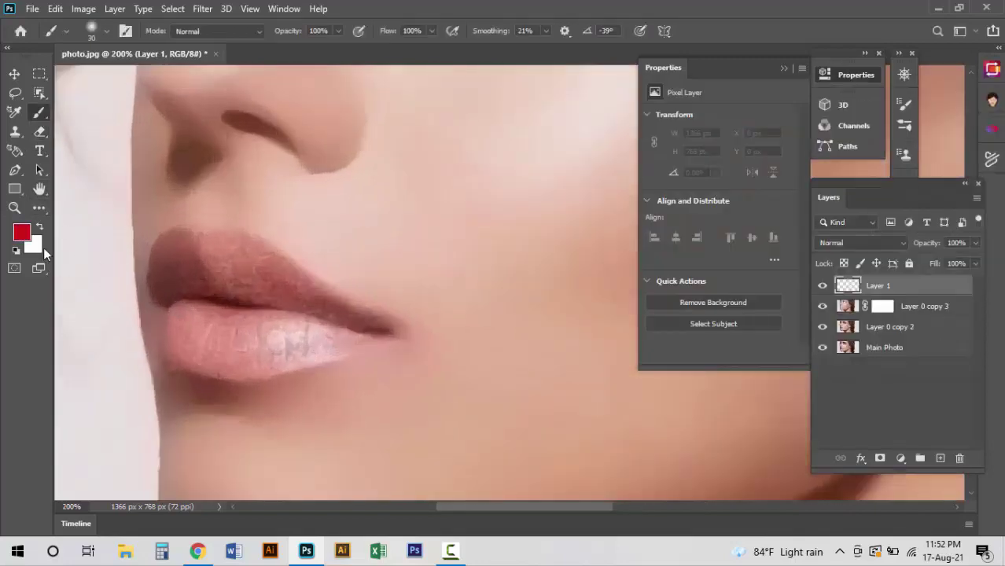
left_click(21, 231)
left_click(959, 297)
type("5")
key("Tab")
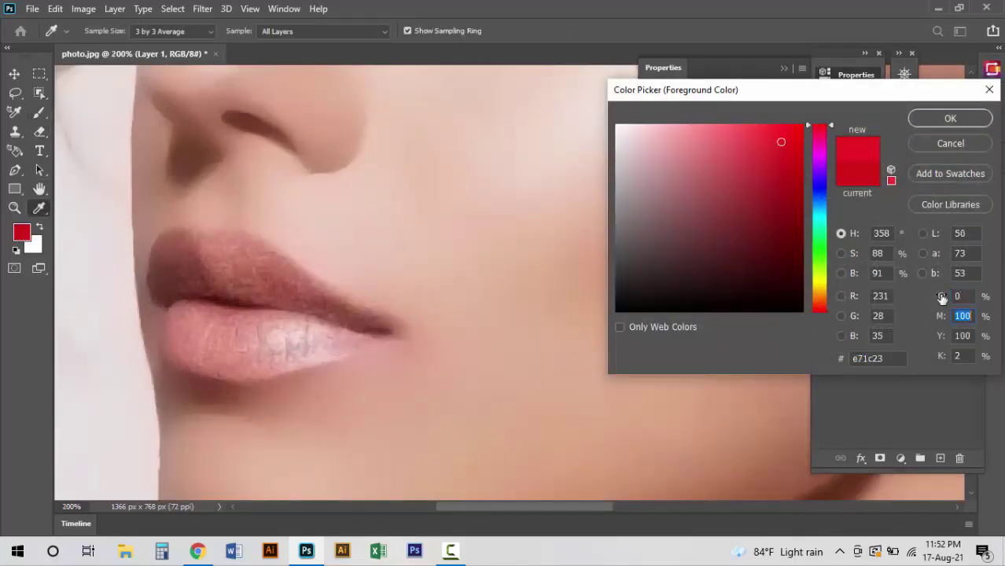
type("58")
key("Return")
Step: With the Brush and a softer pink foreground colour, paint over the lips
key("b")
left_click(21, 231)
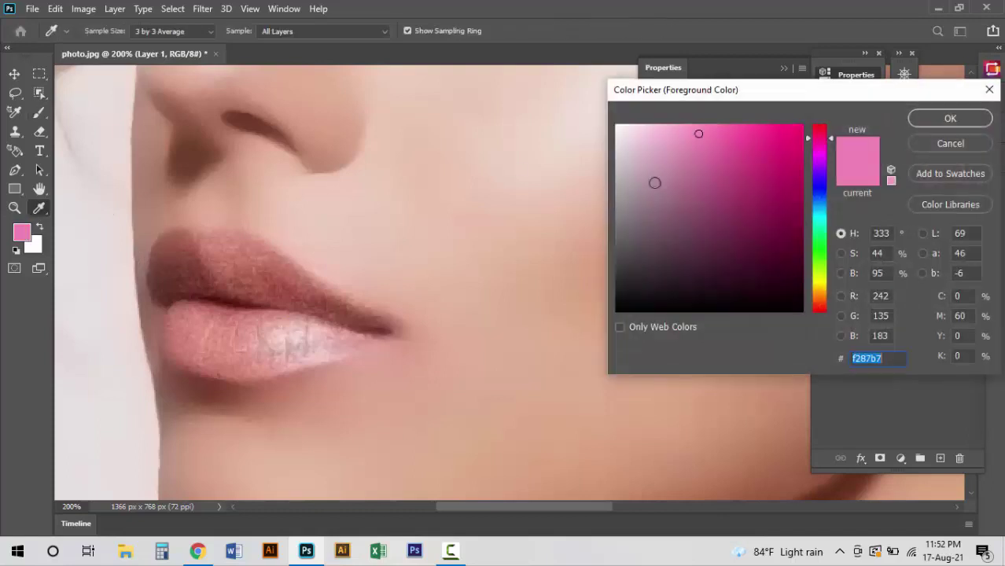
left_click(697, 147)
left_click(722, 133)
key("Return")
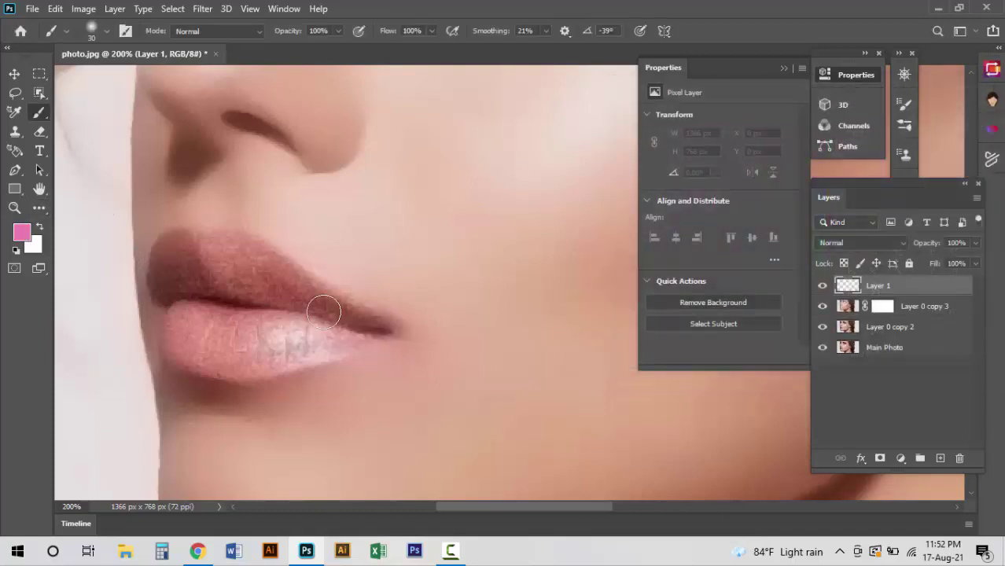
mouse_move(381, 325)
left_mouse_down()
mouse_move(247, 248)
mouse_move(166, 237)
mouse_move(159, 265)
mouse_move(173, 345)
mouse_move(216, 363)
mouse_move(276, 359)
mouse_move(388, 330)
mouse_move(214, 294)
mouse_move(260, 281)
mouse_move(242, 283)
mouse_move(244, 269)
mouse_move(303, 345)
mouse_move(224, 319)
mouse_move(326, 313)
left_mouse_up()
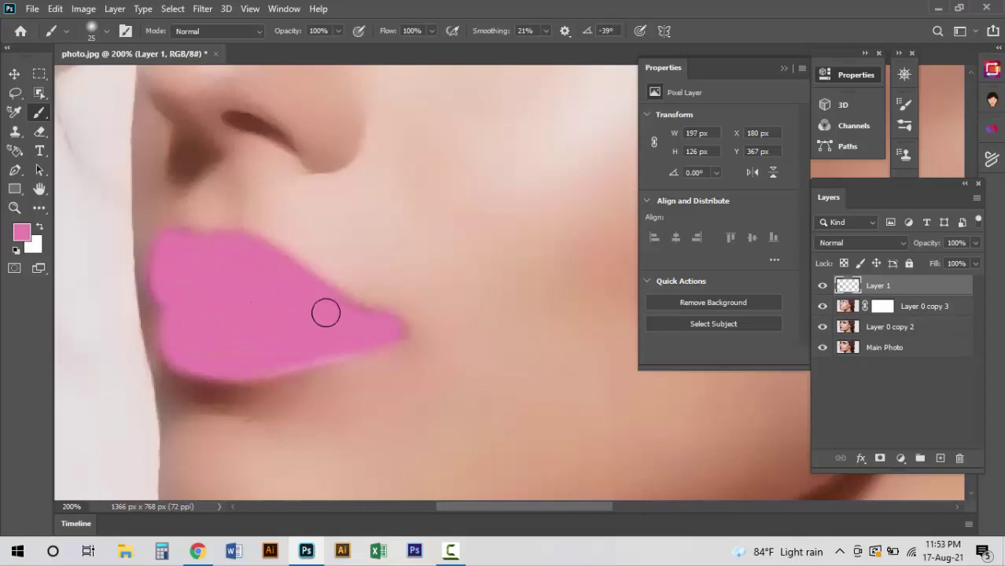
Step: Try Layer 1's blend modes, settle on Color Burn, and zoom out to 50%
left_click(858, 242)
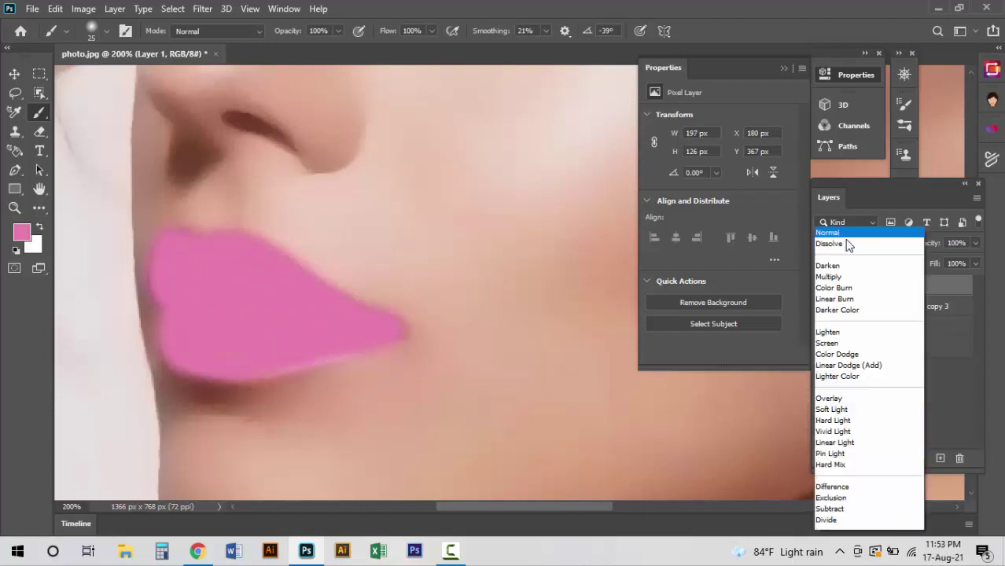
scroll(845, 242, "down", 5)
scroll(845, 242, "down", 3)
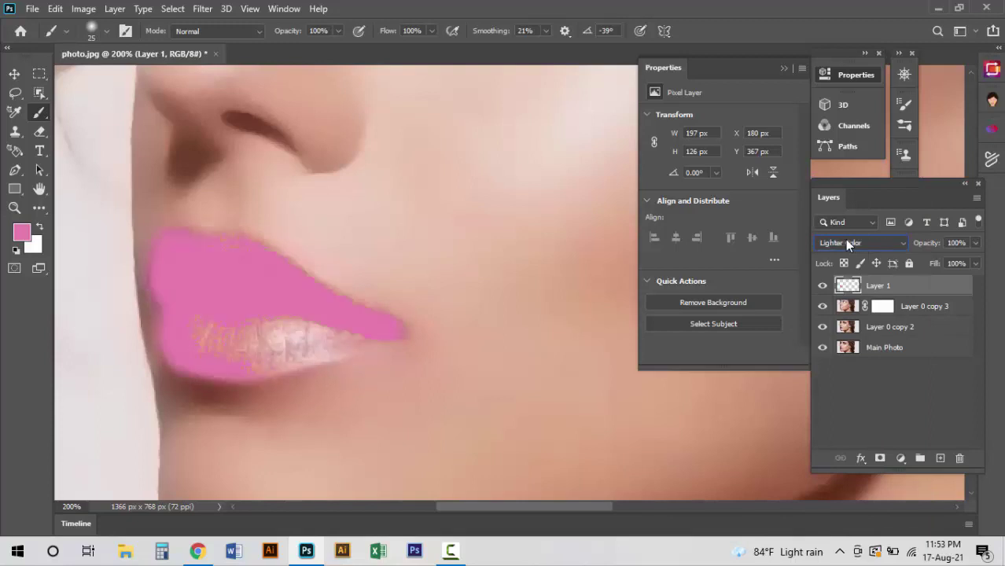
scroll(844, 243, "down", 5)
scroll(845, 242, "down", 3)
scroll(844, 242, "down", 5)
scroll(845, 242, "down", 1)
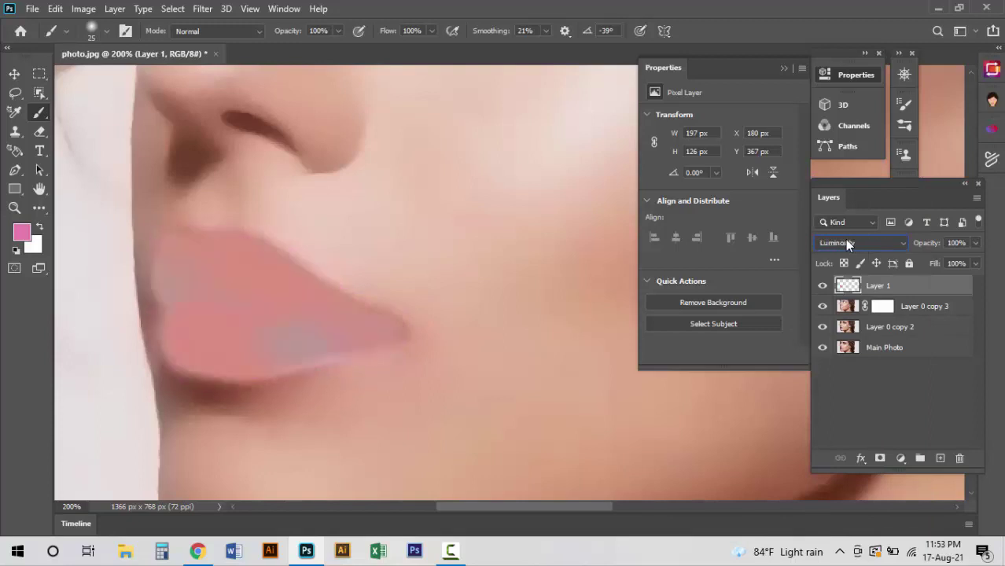
scroll(844, 242, "up", 2)
scroll(845, 242, "up", 3)
scroll(845, 242, "down", 1)
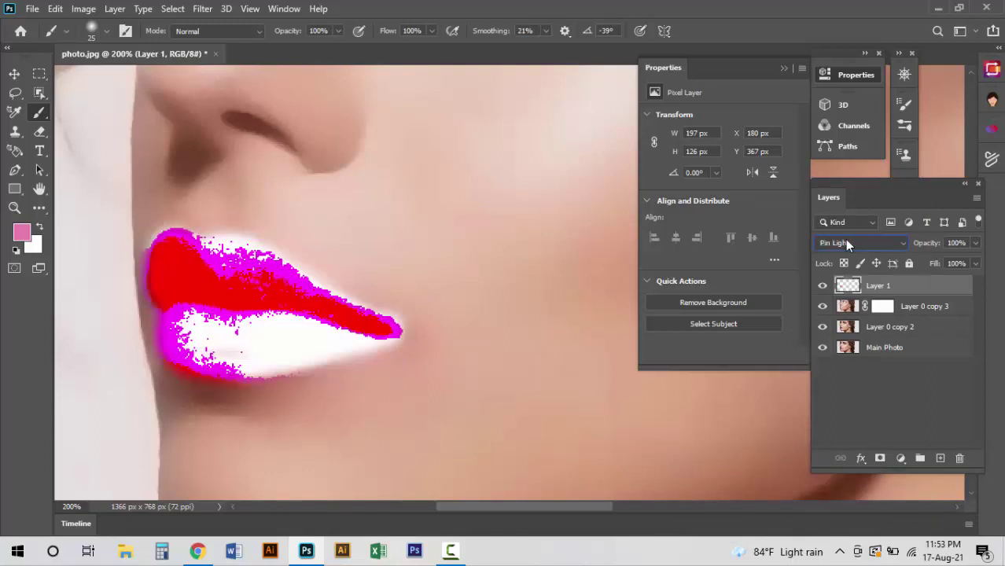
scroll(844, 243, "up", 3)
scroll(846, 240, "up", 10)
scroll(846, 241, "up", 2)
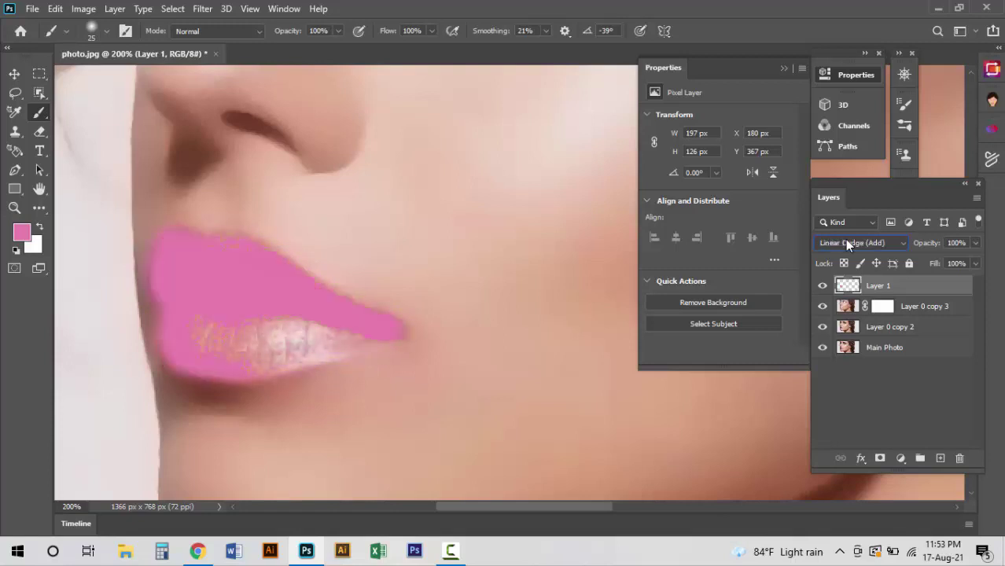
scroll(847, 241, "up", 1)
scroll(846, 240, "up", 2)
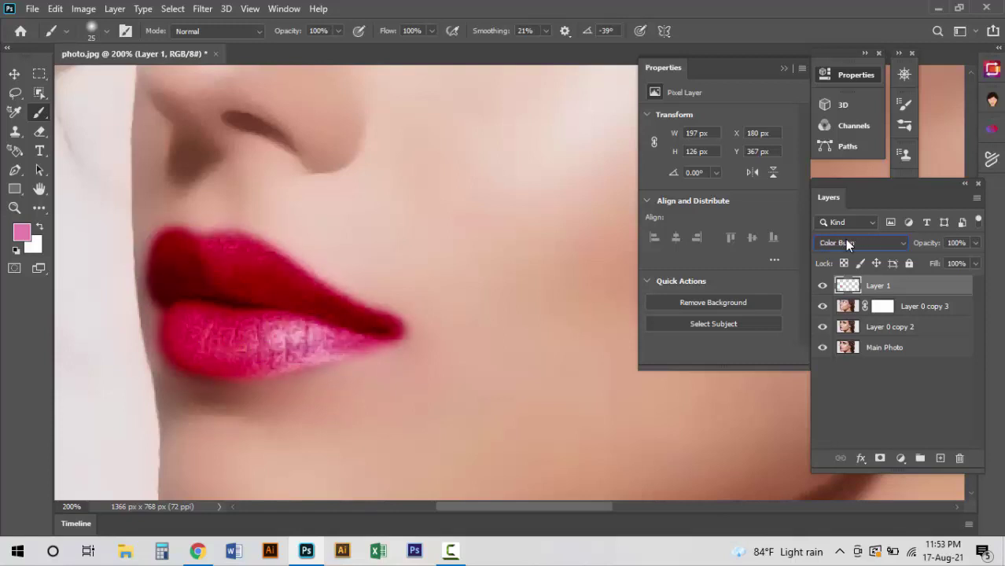
key("ctrl+minus")
key("ctrl+minus")
key("ctrl+minus")
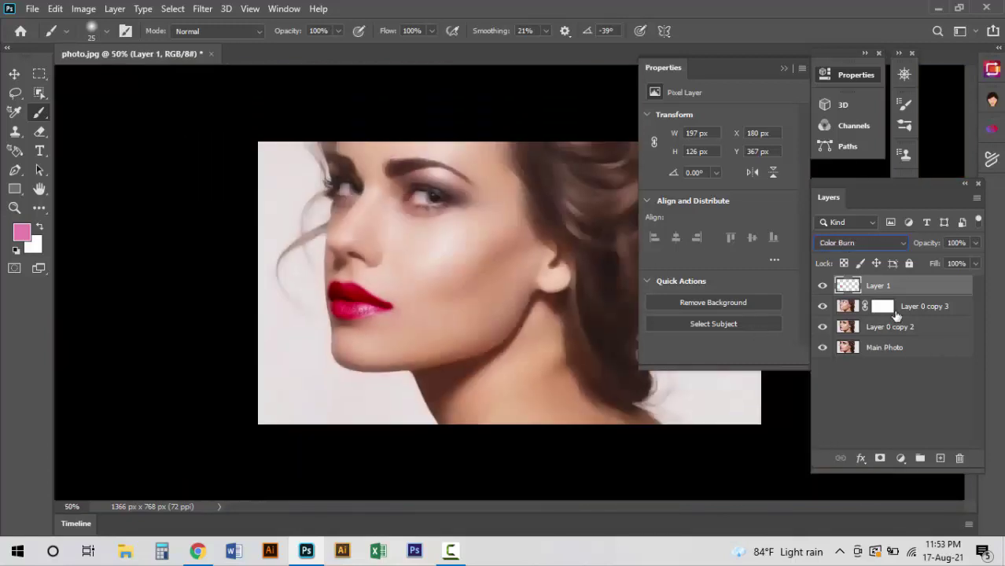
Step: Merge Layer 0 copy 3 and Layer 0 copy 2 into one layer
left_click(896, 307)
left_click(896, 326, "shift")
right_click(897, 327)
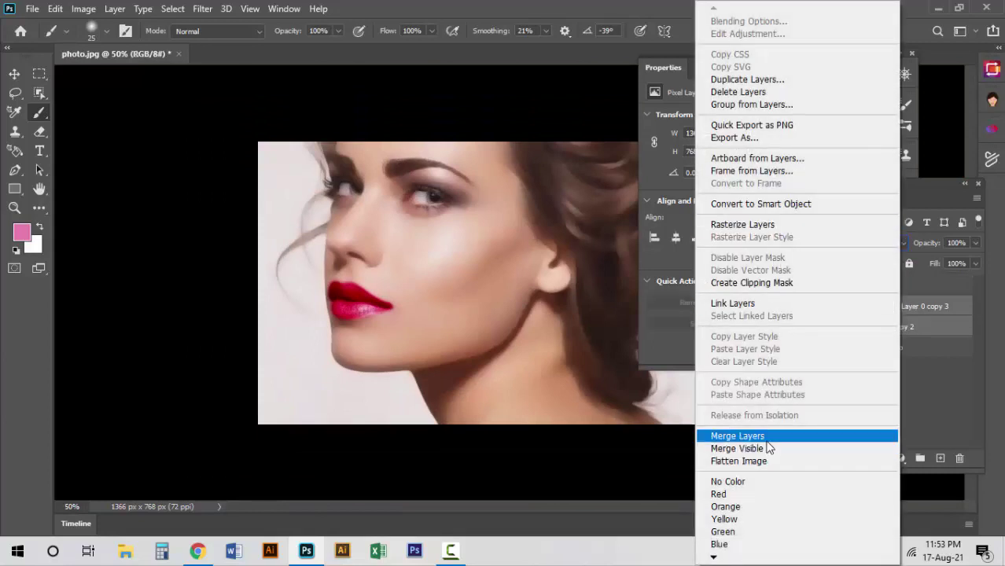
left_click(755, 437)
Step: Add a Selective Color adjustment and set the Reds' Black value to -17
left_click(900, 460)
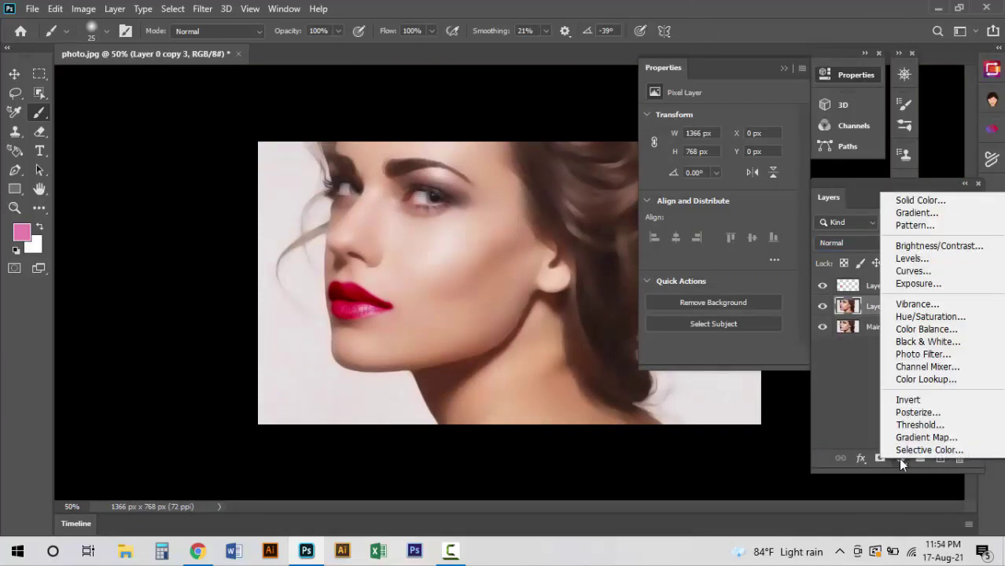
left_click(955, 451)
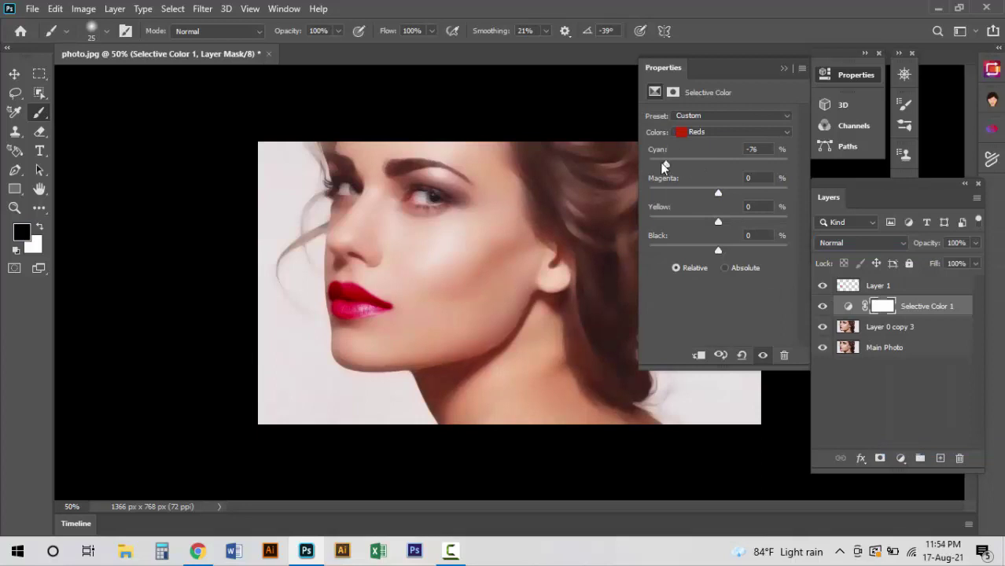
mouse_move(703, 192)
left_mouse_down()
mouse_move(671, 193)
mouse_move(725, 193)
mouse_move(699, 193)
mouse_move(710, 222)
mouse_move(724, 193)
left_mouse_up()
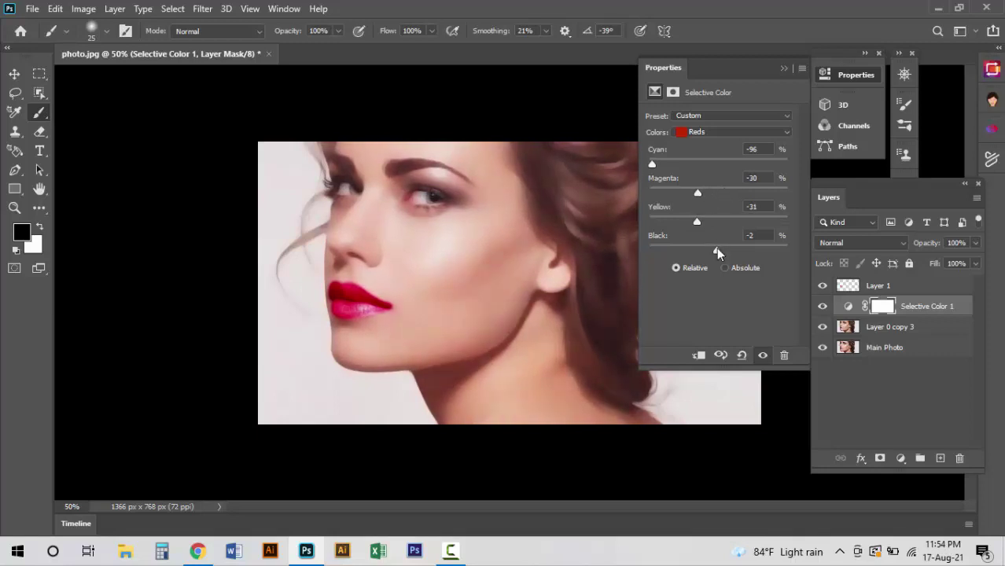
mouse_move(717, 251)
left_mouse_down()
mouse_move(703, 250)
mouse_move(733, 250)
mouse_move(719, 192)
left_mouse_up()
left_click_drag(652, 164, 774, 164)
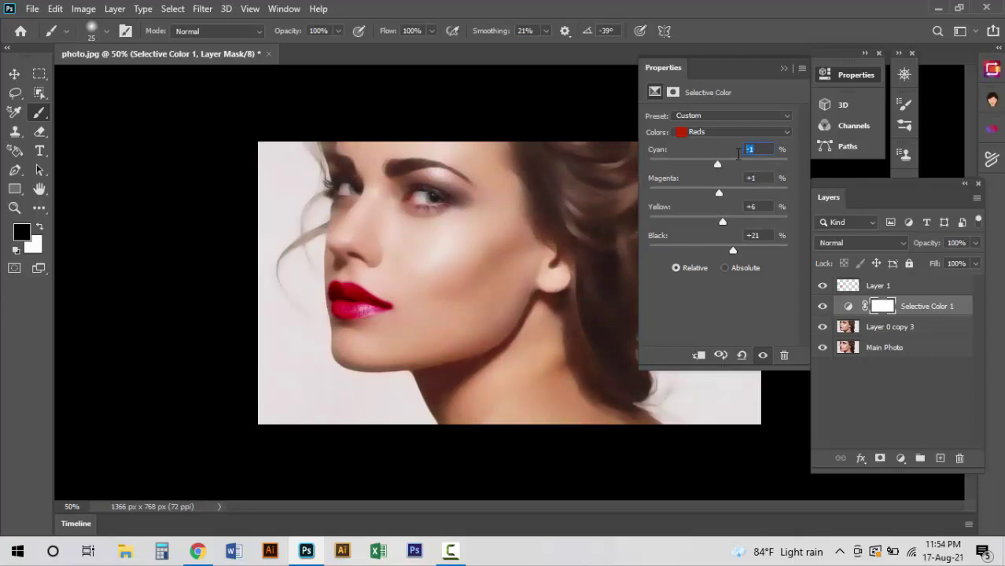
type("0")
key("Tab")
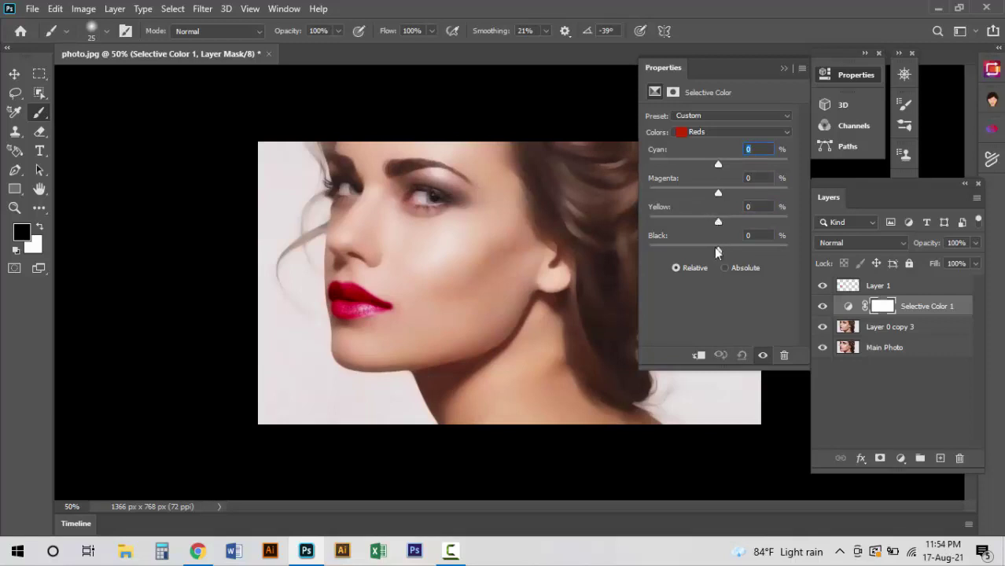
mouse_move(718, 250)
left_mouse_down()
mouse_move(673, 250)
mouse_move(706, 252)
left_mouse_up()
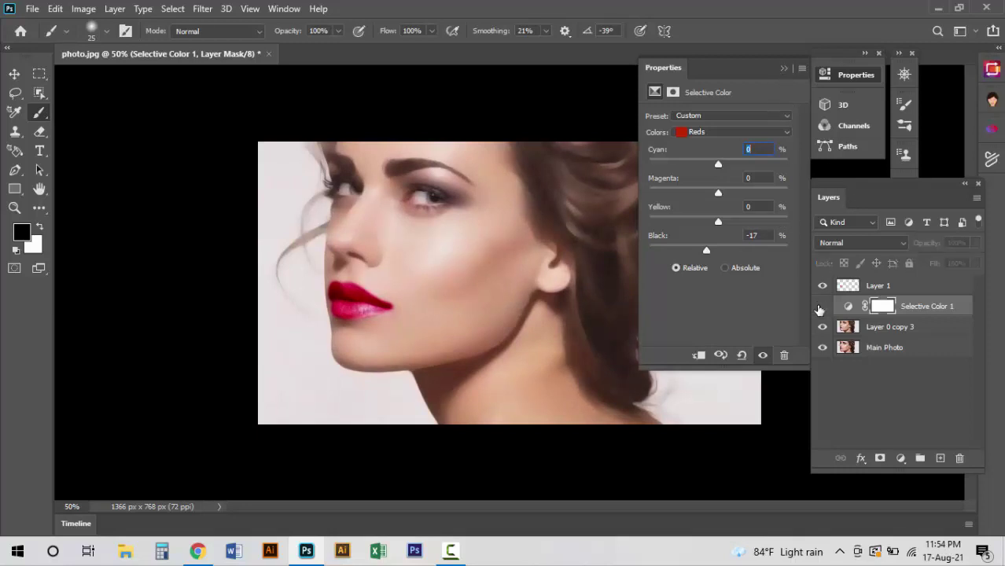
Step: Merge Selective Color 1 into Layer 0 copy 3, then merge Layer 1 in
left_click(888, 326, "shift")
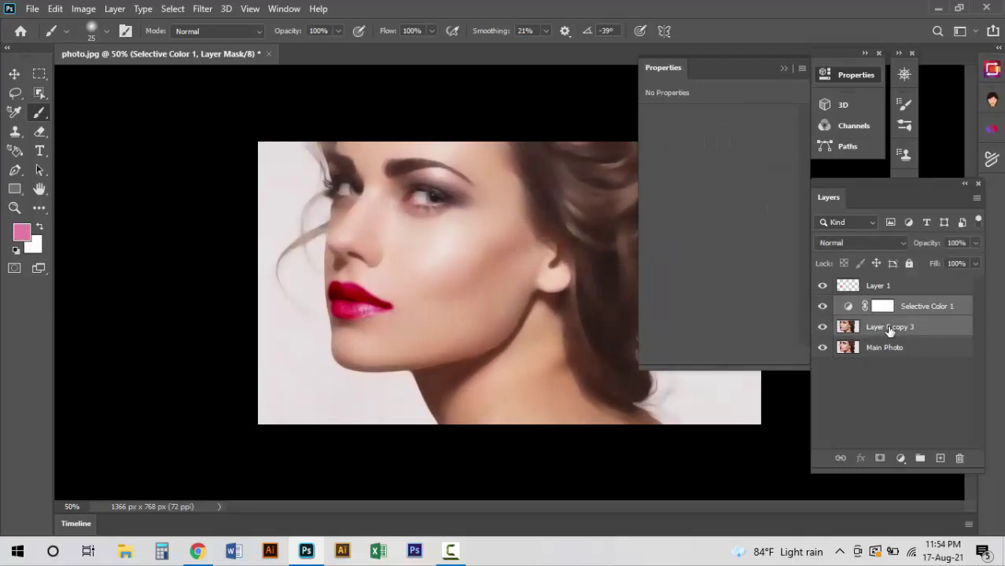
right_click(895, 326)
left_click(732, 437)
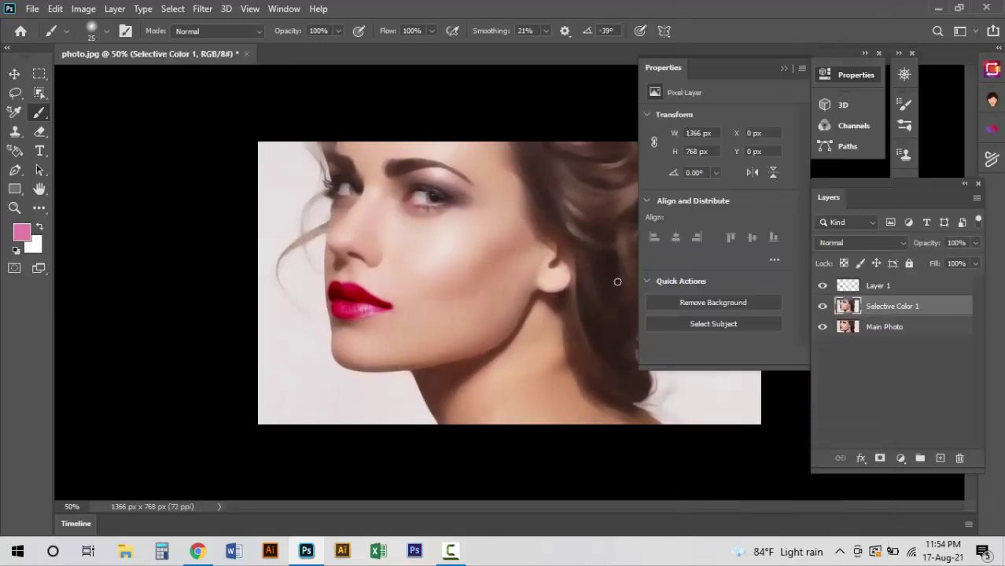
left_click(858, 287, "shift")
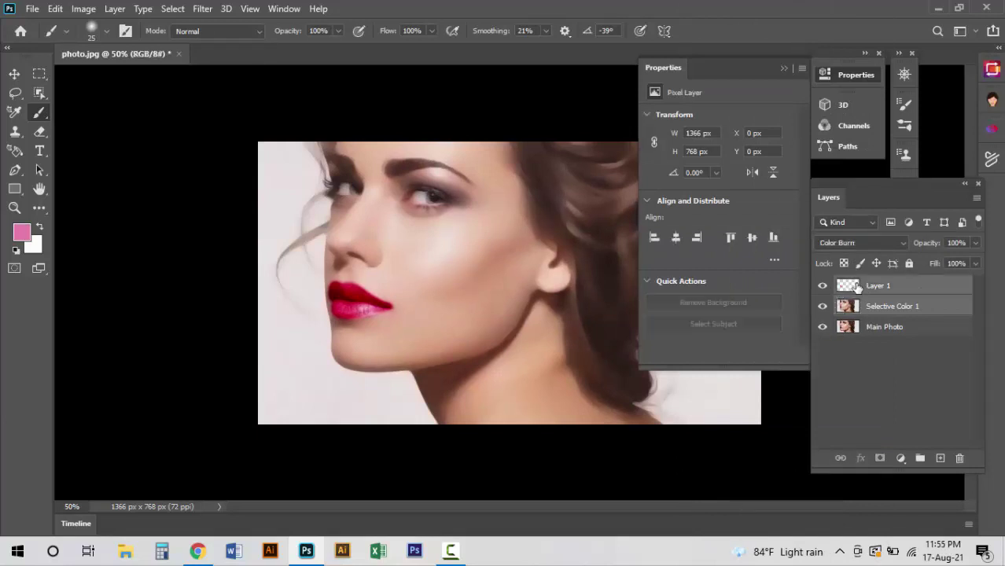
right_click(852, 288)
left_click(910, 313)
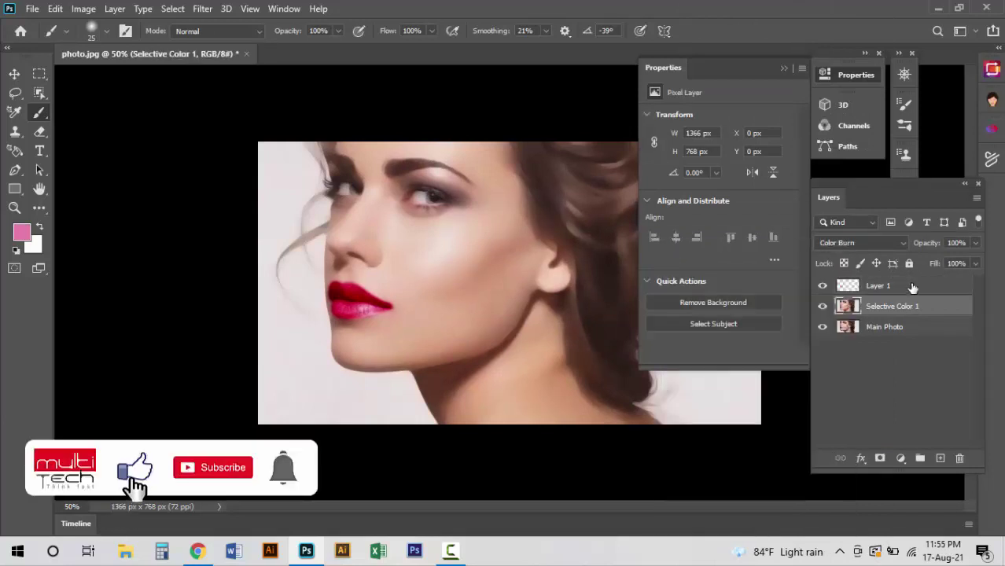
right_click(910, 281)
left_click(760, 433)
Step: Toggle Layer 1's visibility repeatedly to compare the retouch against the original photo
left_click(822, 286)
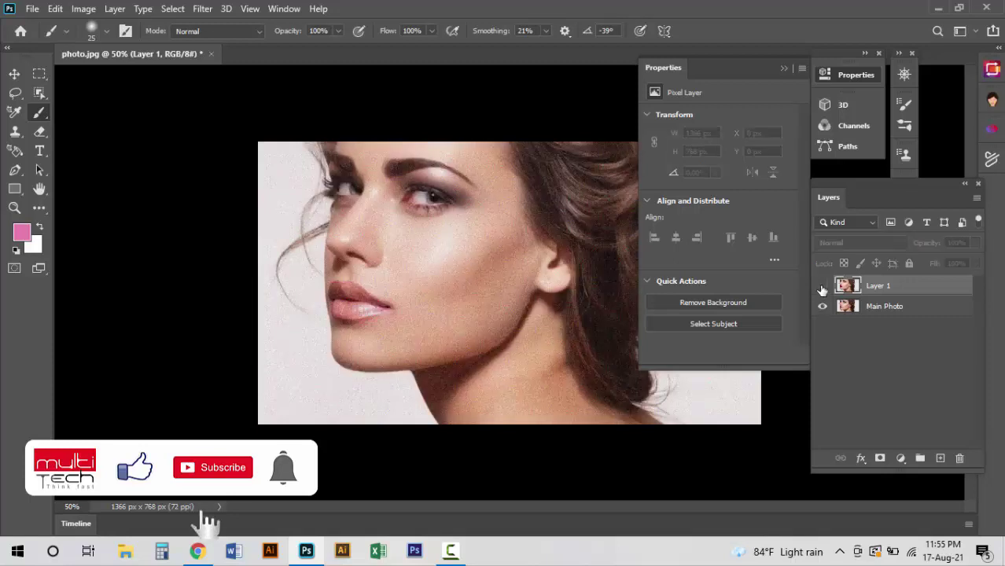
left_click(823, 286)
left_click(823, 287)
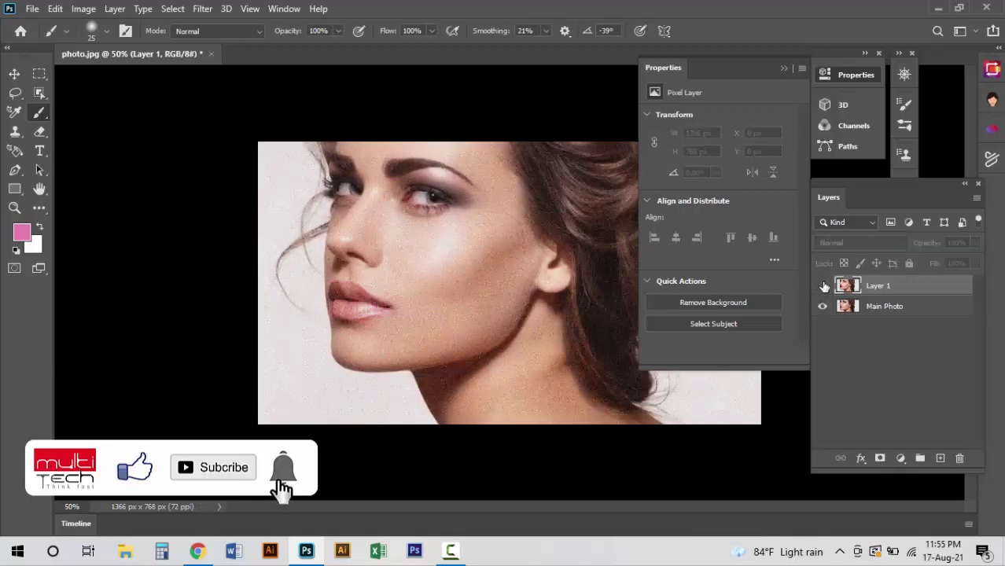
left_click(823, 286)
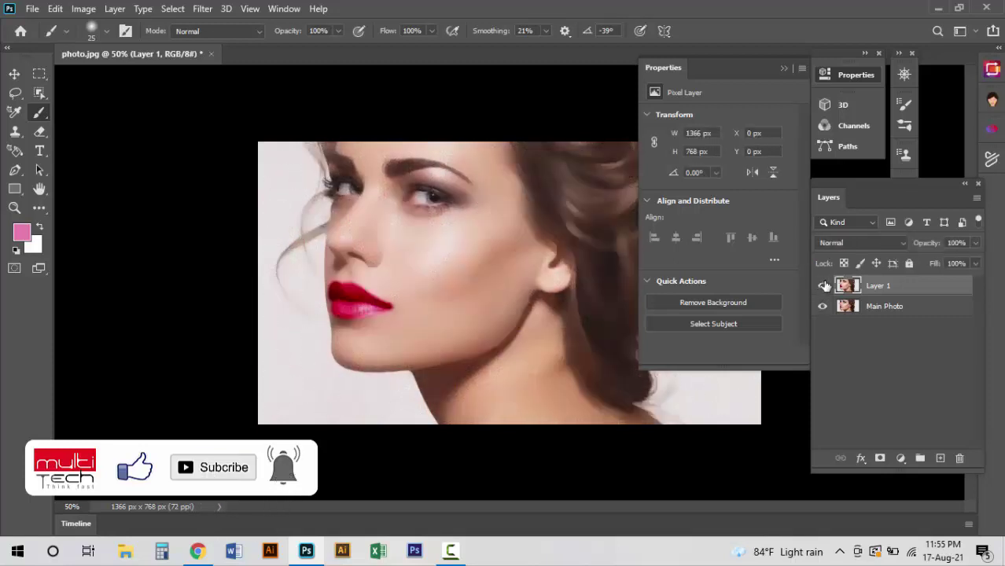
left_click(823, 286)
left_click(823, 286)
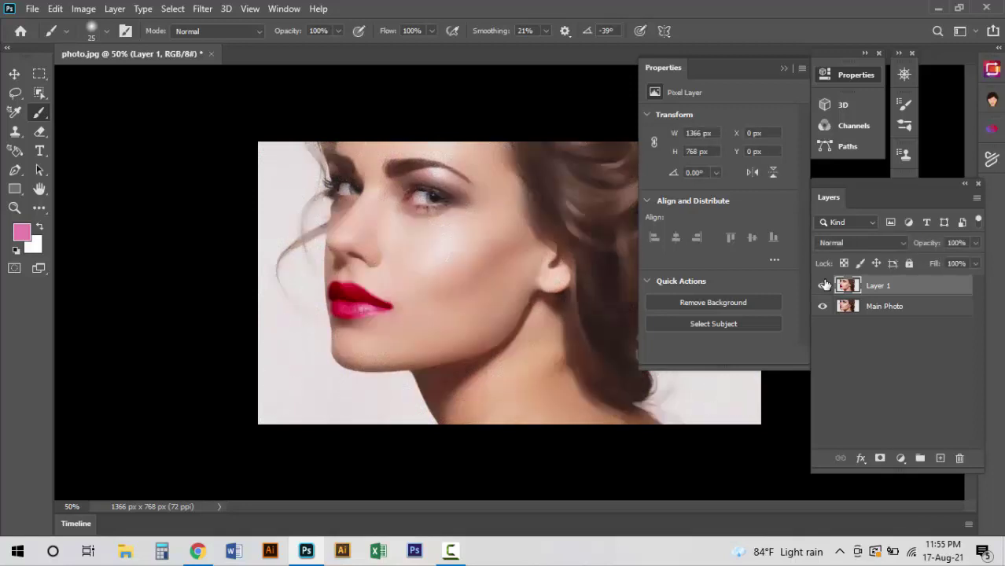
left_click(822, 286)
left_click(823, 286)
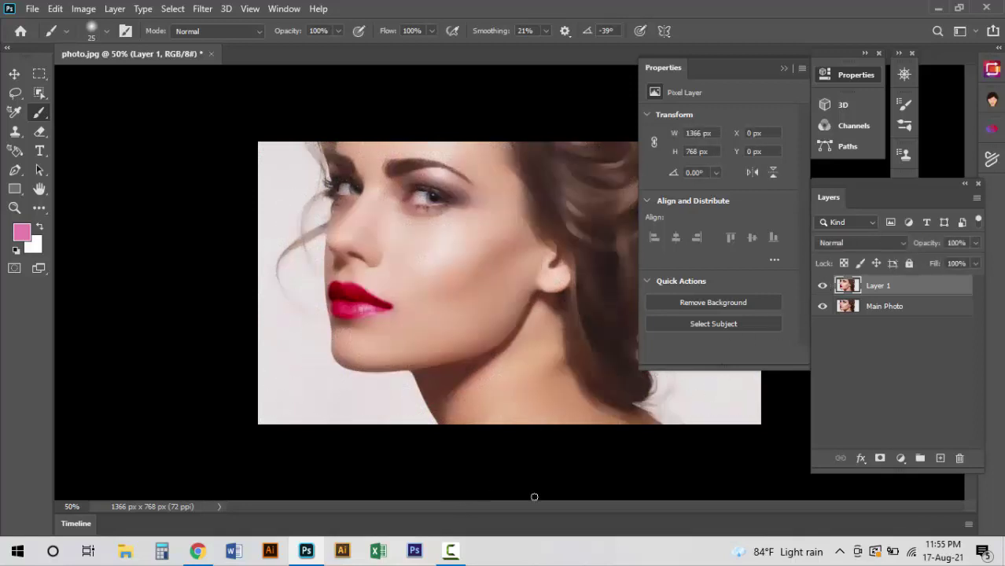
left_click(451, 550)
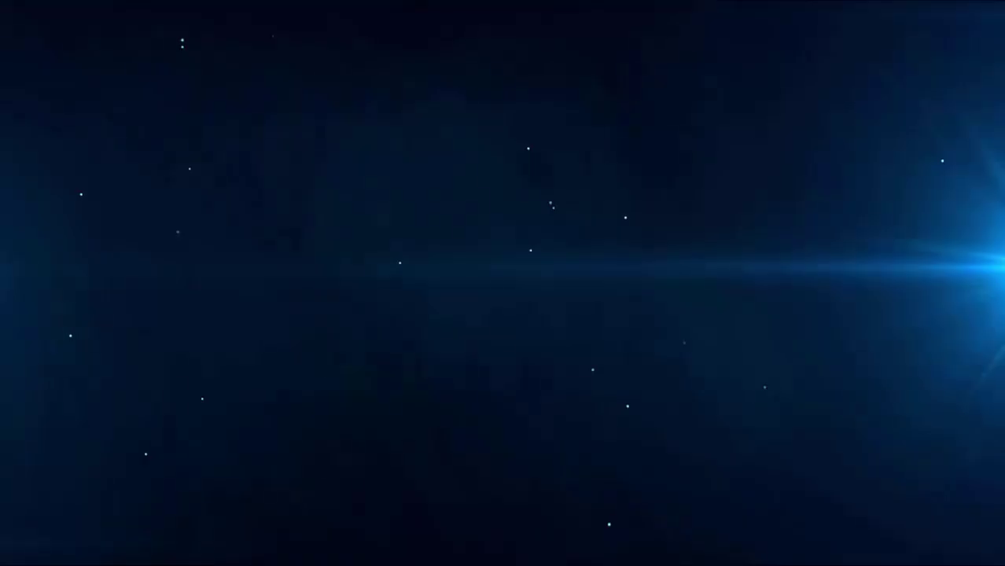